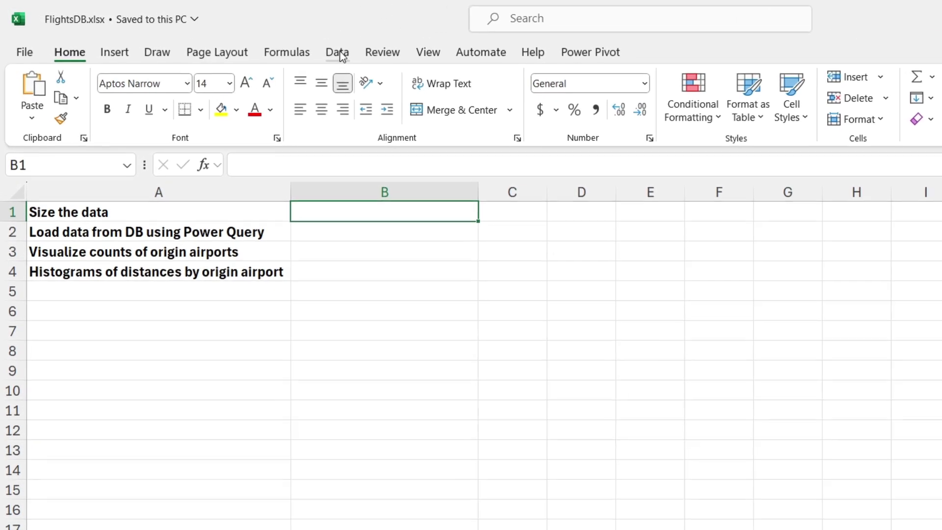
- Open the From SQL Server Database form via Data > Get Data > From Database
click(337, 52)
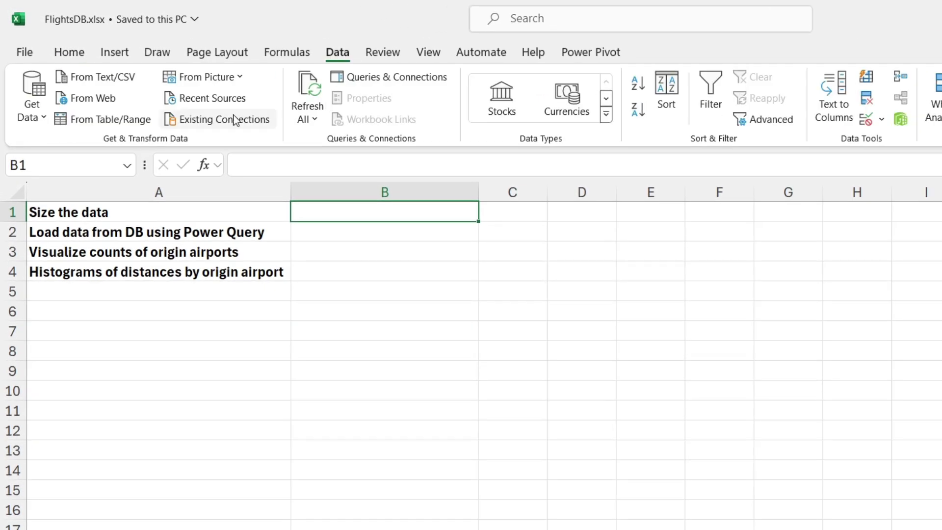
click(46, 117)
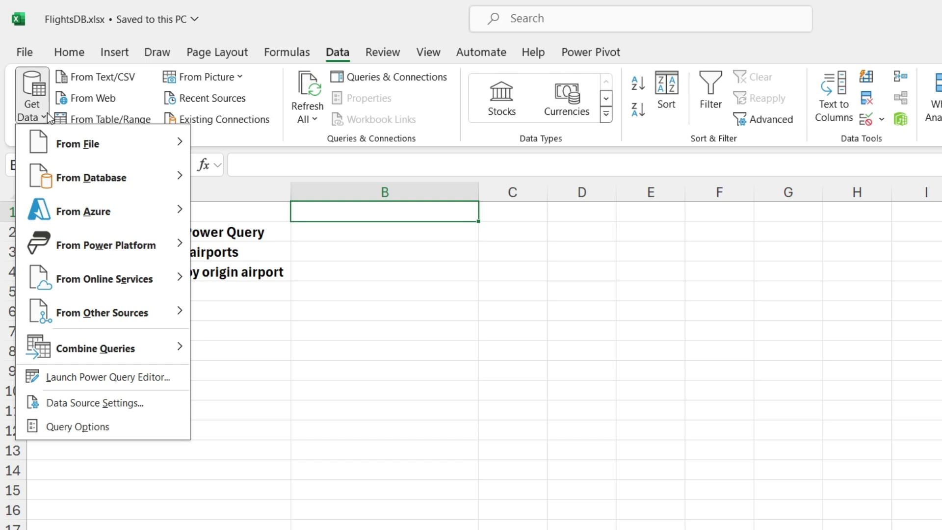
mouse_move(60, 180)
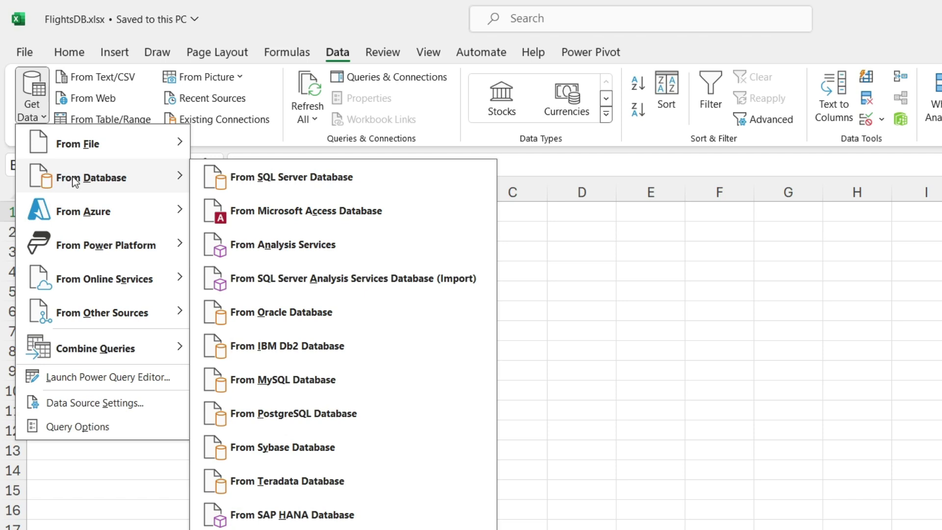
click(332, 180)
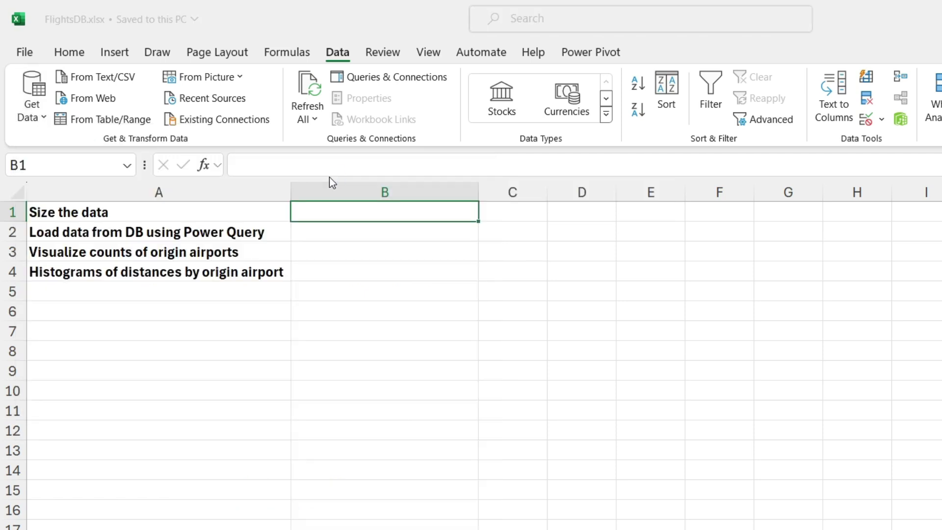
- Enter server localhost, database PythonInExcel, and paste the SELECT TOP(1000) flights query in Advanced options
text(loca)
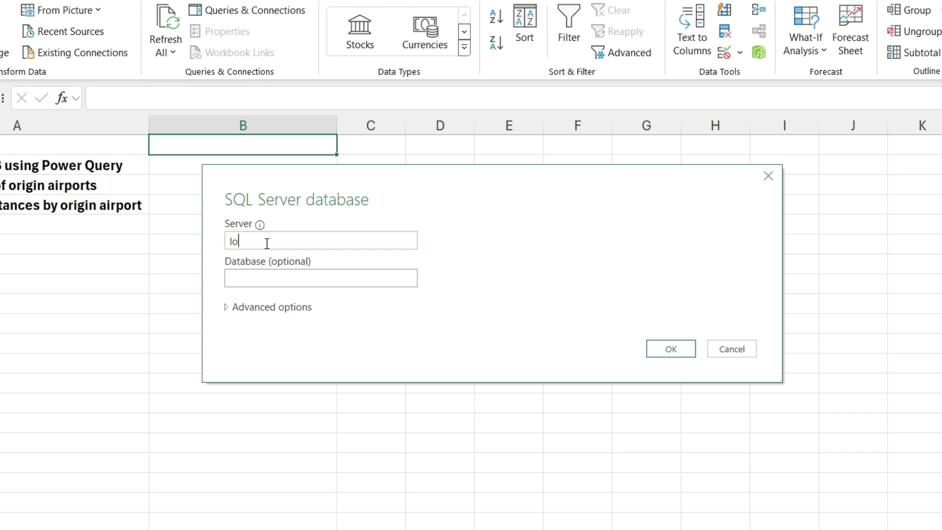
text(lhost)
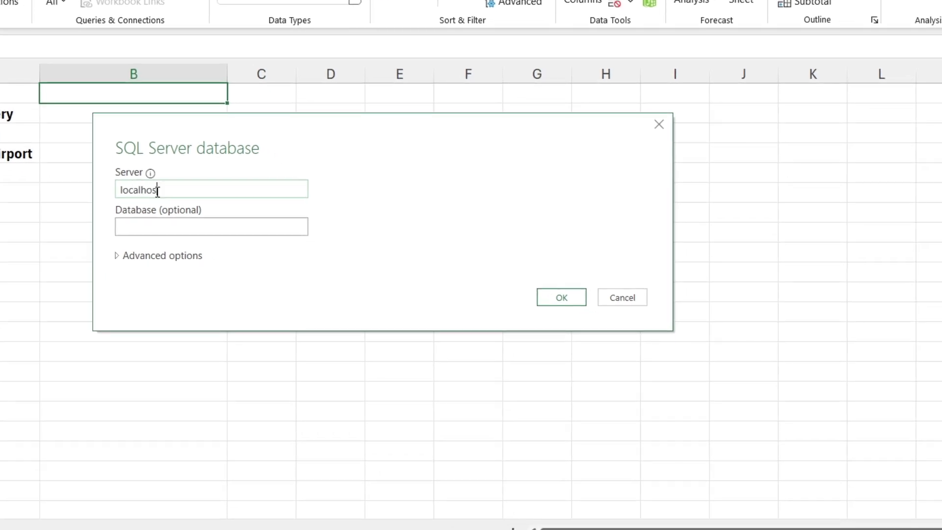
click(143, 224)
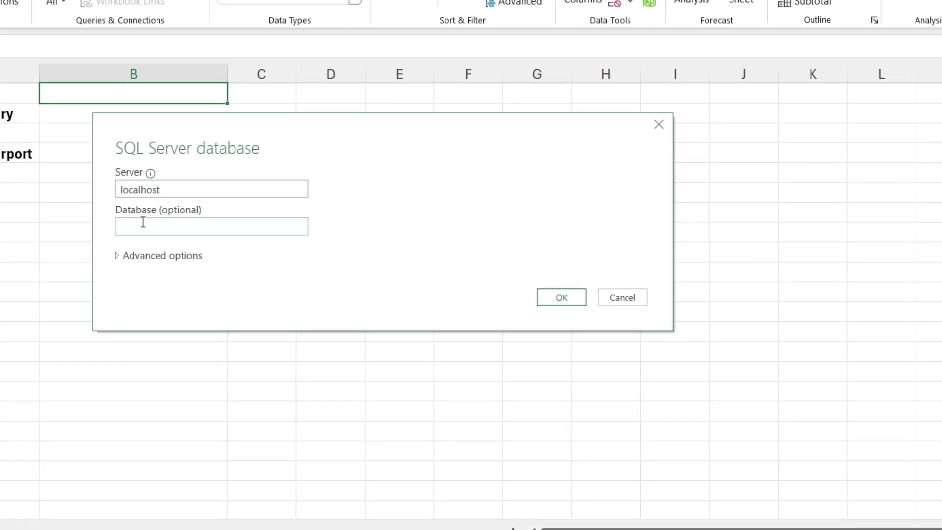
text(PythonInExcel)
click(118, 256)
click(210, 350)
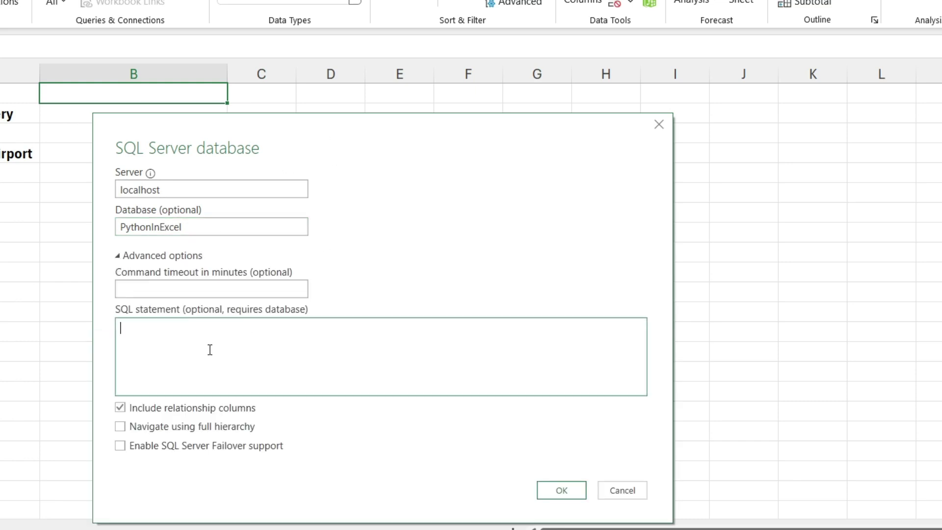
text(SELECT TOP(1000) year       ,month       ,day       ,dep_time       ,sched_dep_time       ,dep_delay       ,arr_time       ,sched_arr_time       ,arr_delay       ,carrier       ,flight       ,tailnum       ,origin       ,dest       ,air_time       ,distance       ,hour       ,minute       ,time_hour   FROM flights)
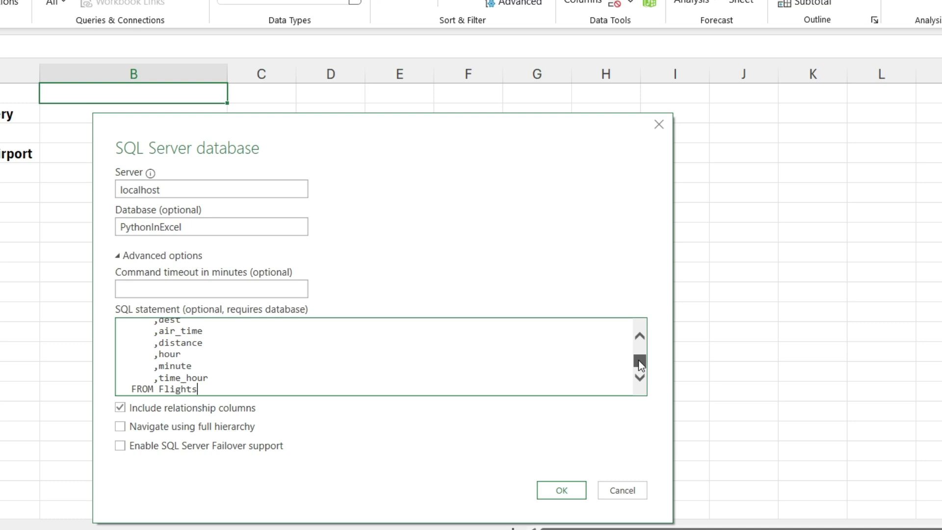
scroll(638, 359, up, 10)
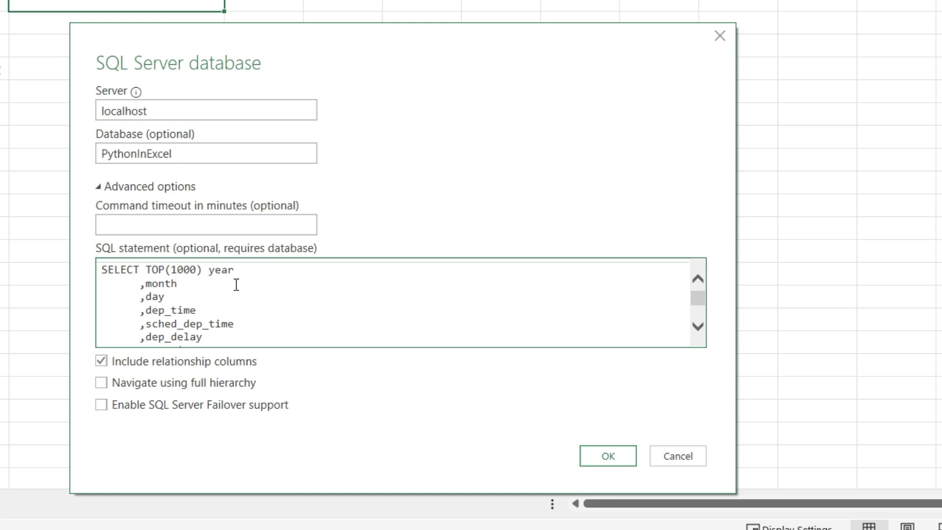
- Preview the 1000 returned flight rows across their columns, then open the Load To import options
click(606, 456)
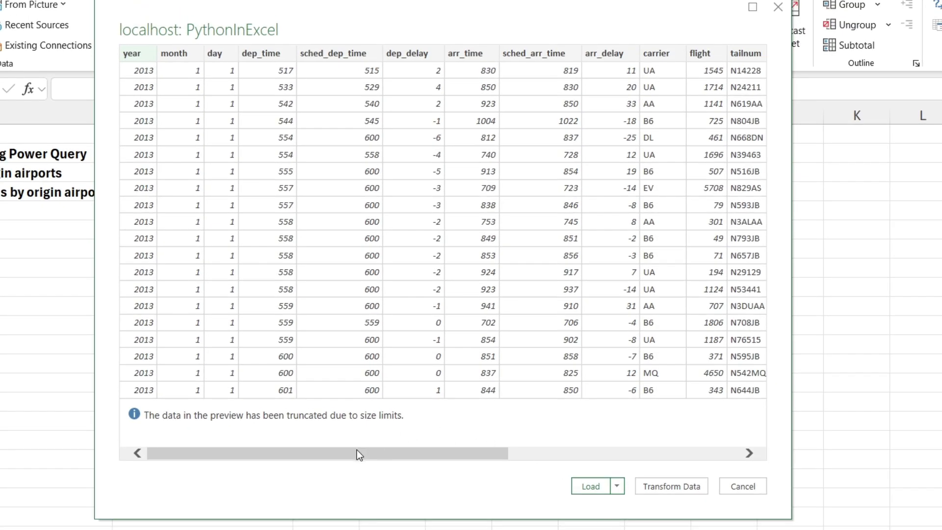
drag(357, 454, 347, 476)
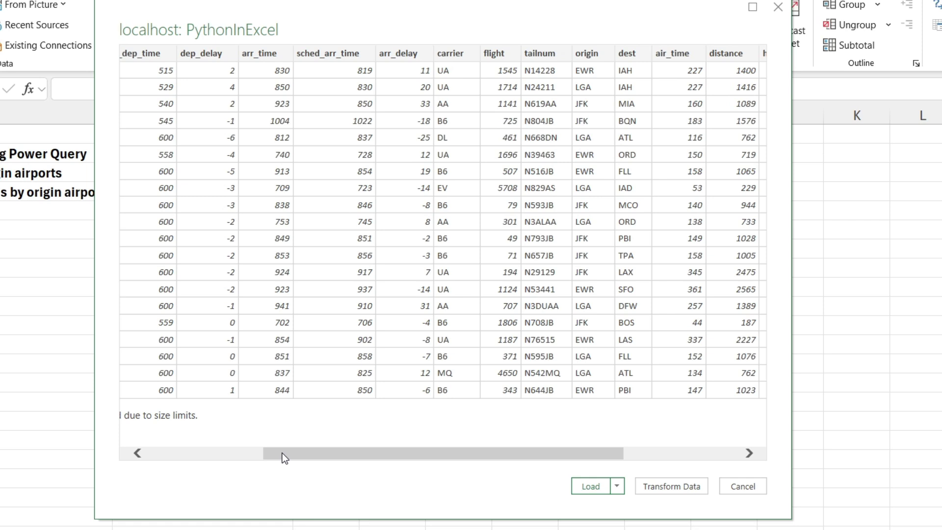
drag(282, 452, 281, 479)
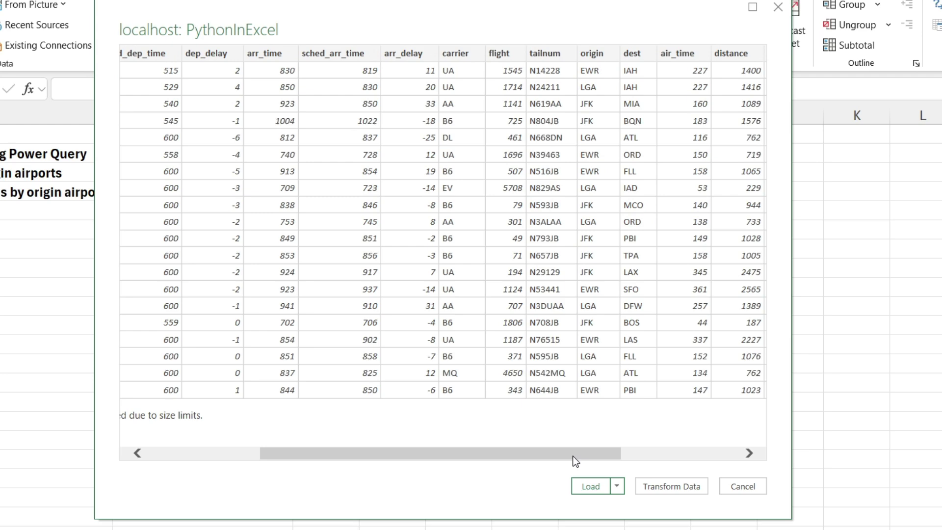
drag(573, 457, 703, 455)
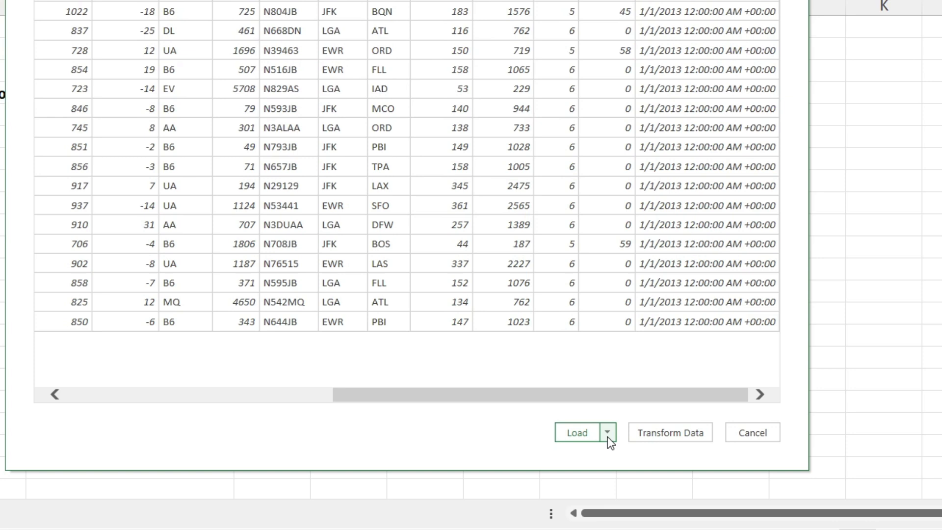
click(613, 466)
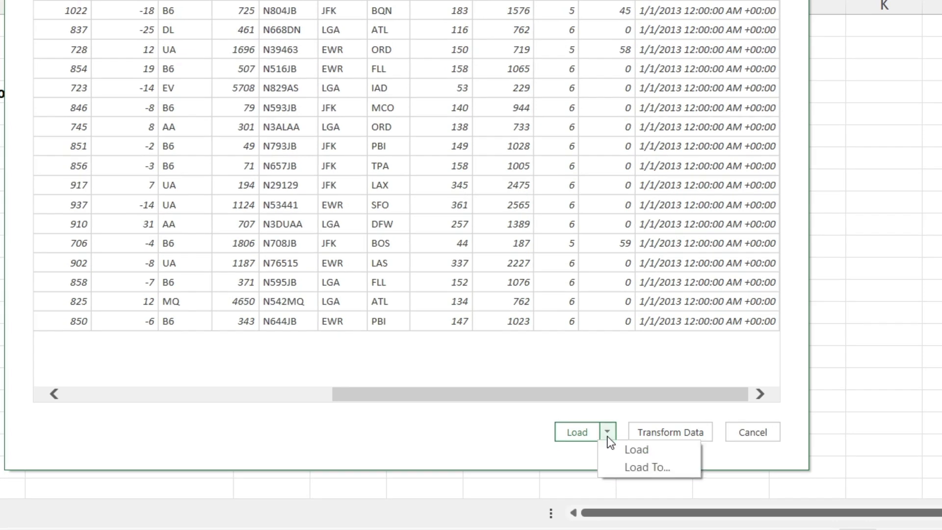
click(642, 467)
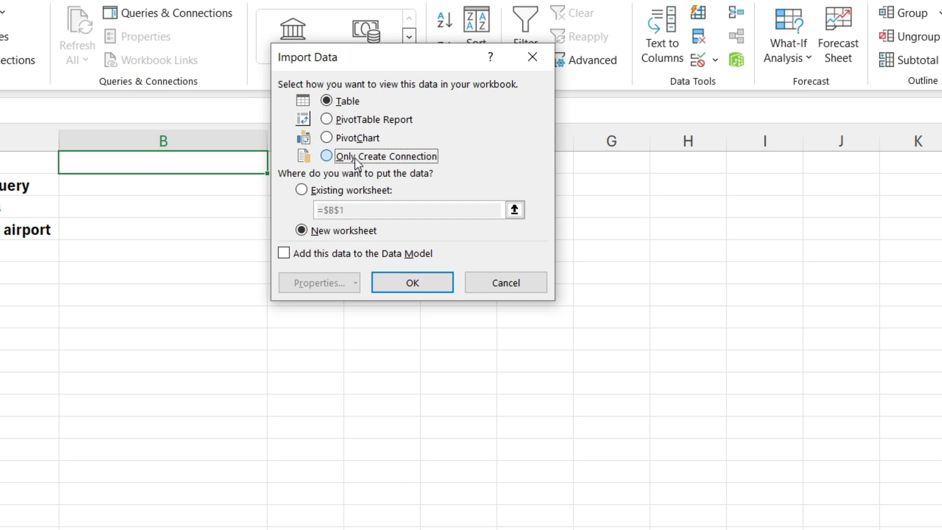
- Import the flights query as Only Create Connection and rename Query1 to Top1000Flights
click(321, 19)
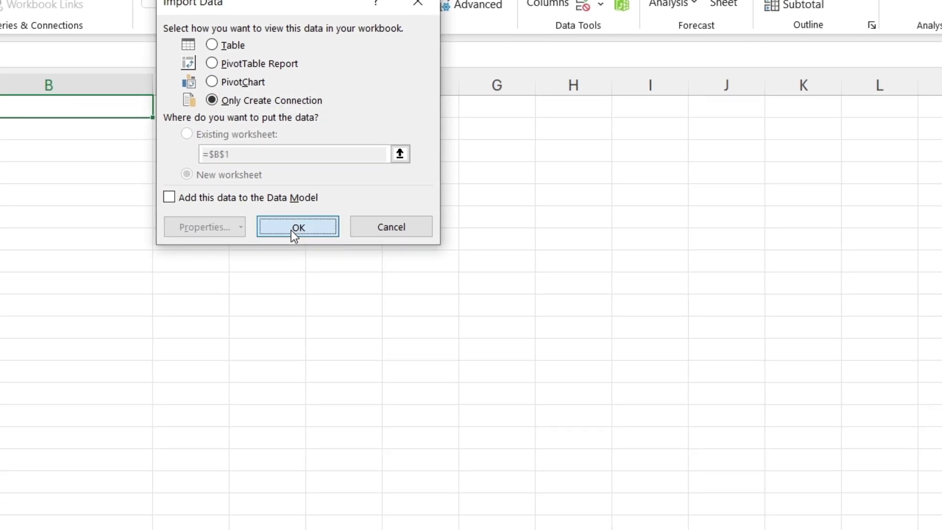
click(408, 287)
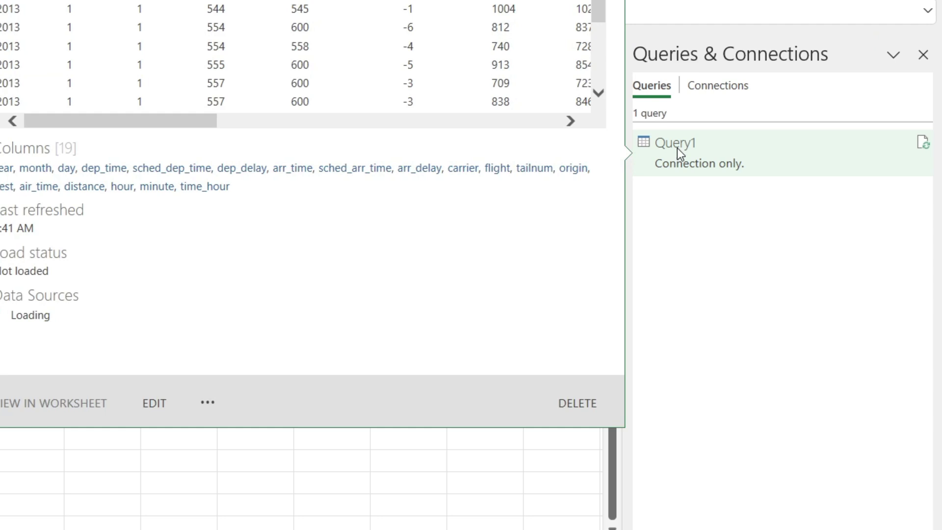
right_click(678, 145)
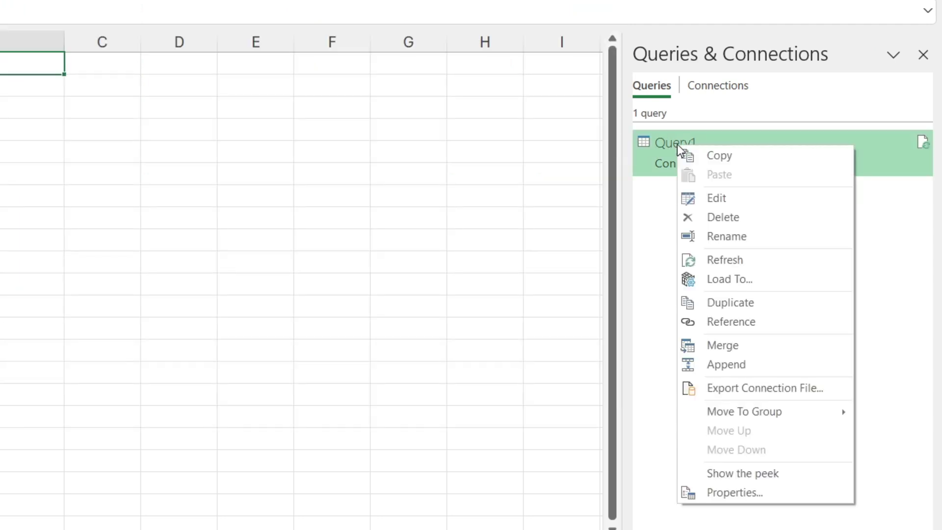
click(726, 236)
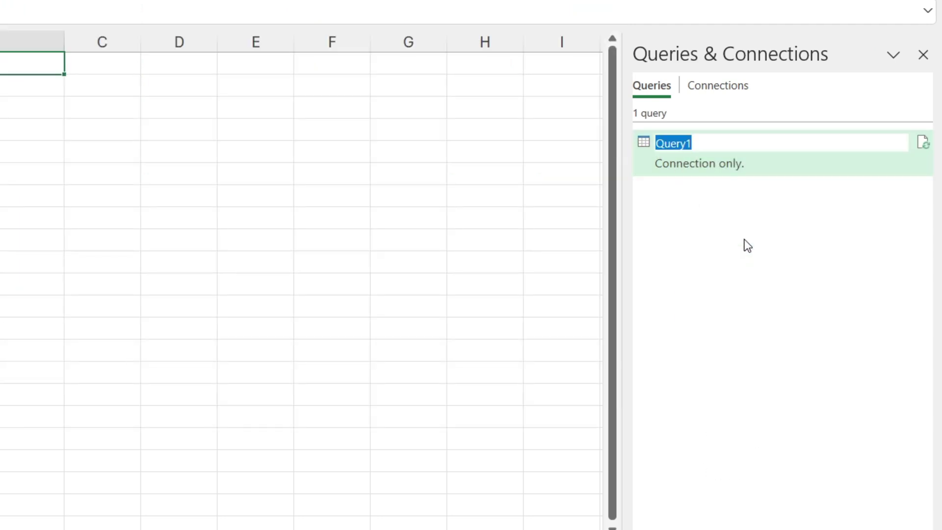
text(Top)
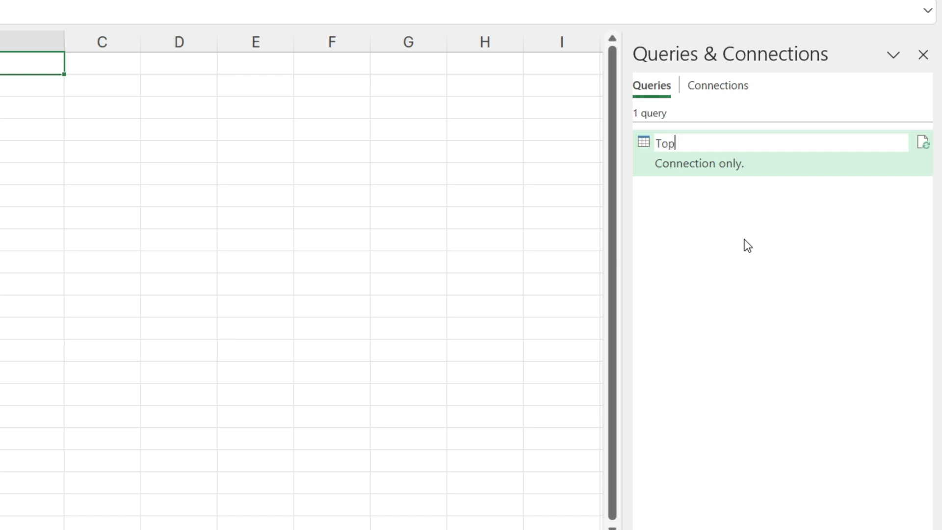
text(1000Flights)
key(Return)
- Close the queries list and paste Python code into B1 loading Top1000Flights into flights
mouse_move(684, 167)
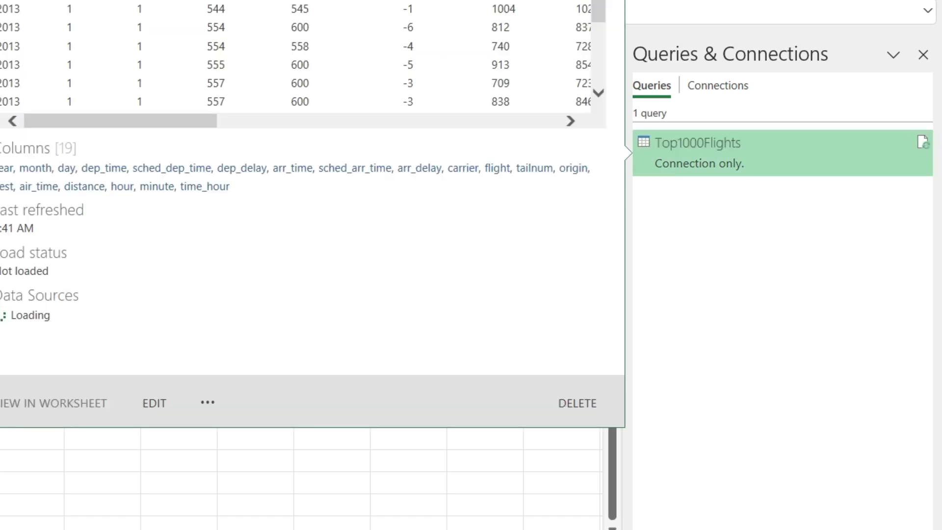
click(923, 58)
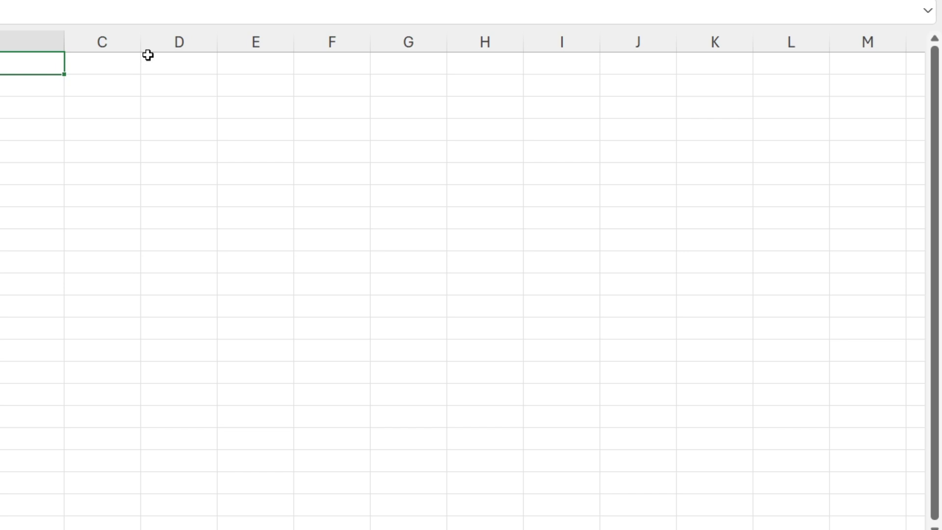
double_click(29, 63)
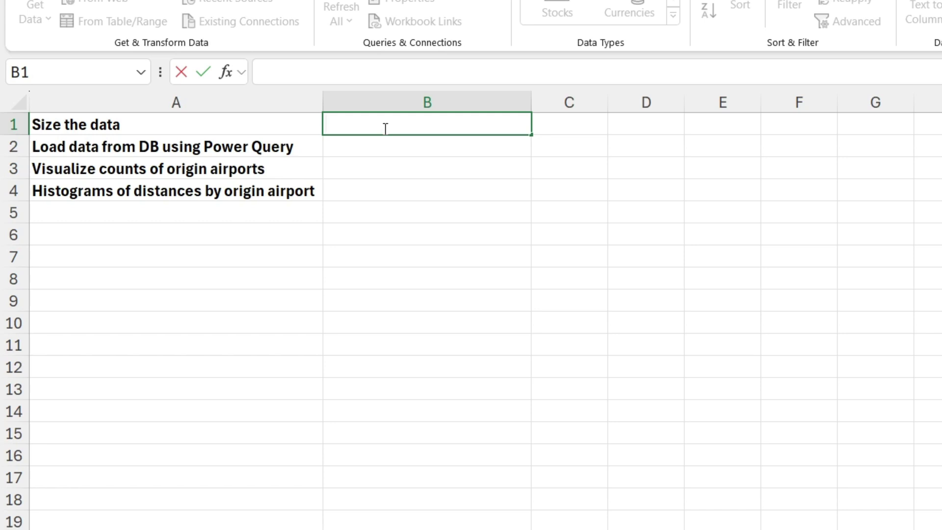
text(=PY)
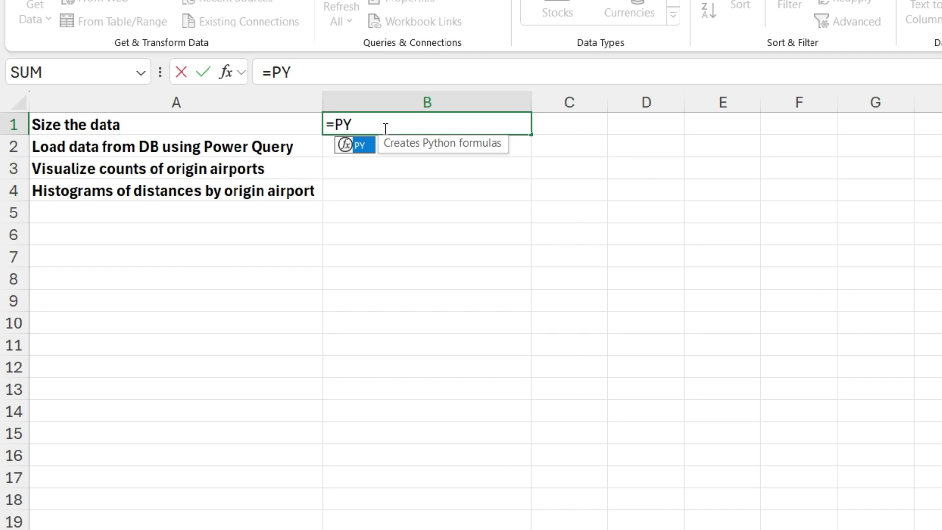
key(Tab)
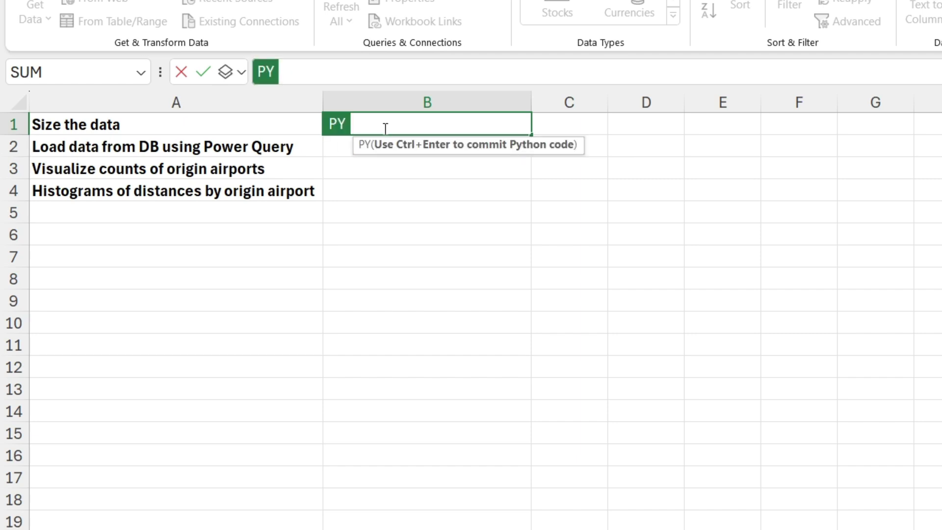
key(ctrl+shift+u)
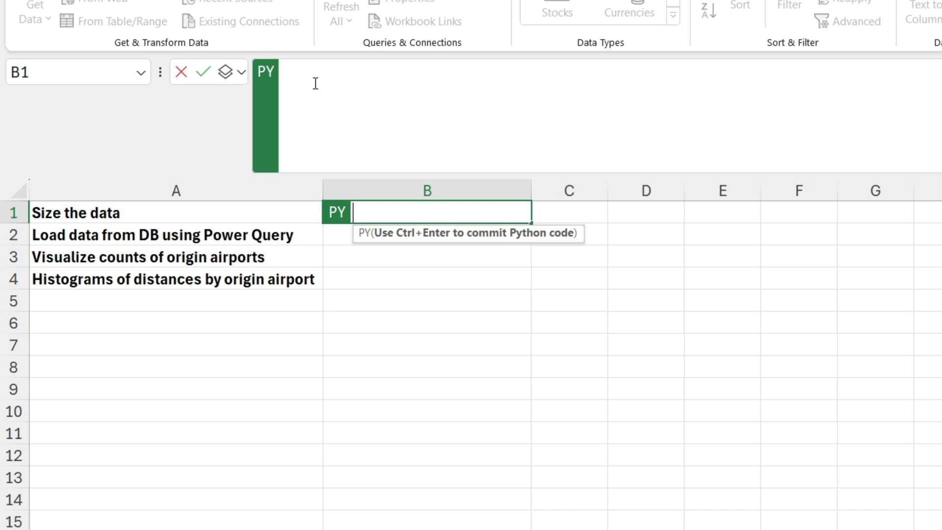
text(# Load pandas DataFrame from SQL Server via Power Query flights = xl("Top1000Flights") flights.info())
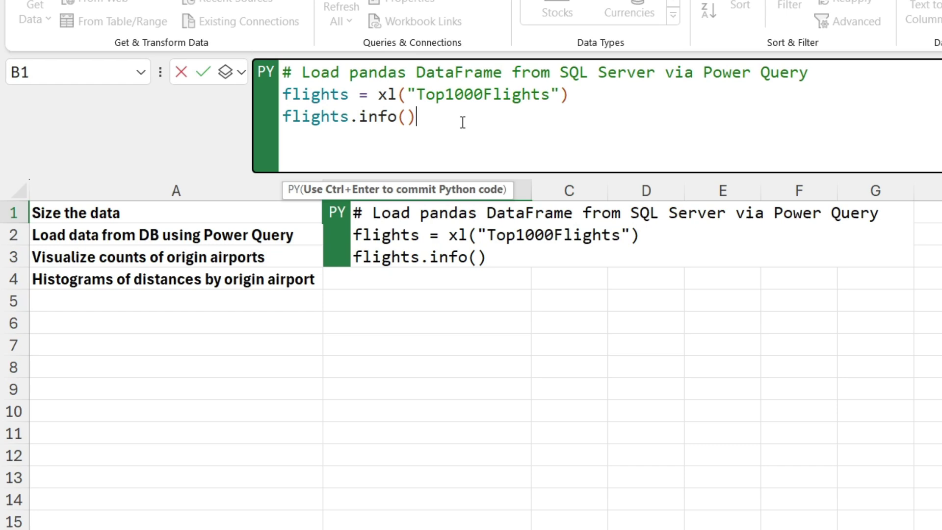
- Review the xl Top1000Flights call and info() in the code, then commit B1 with Ctrl+Enter
double_click(378, 93)
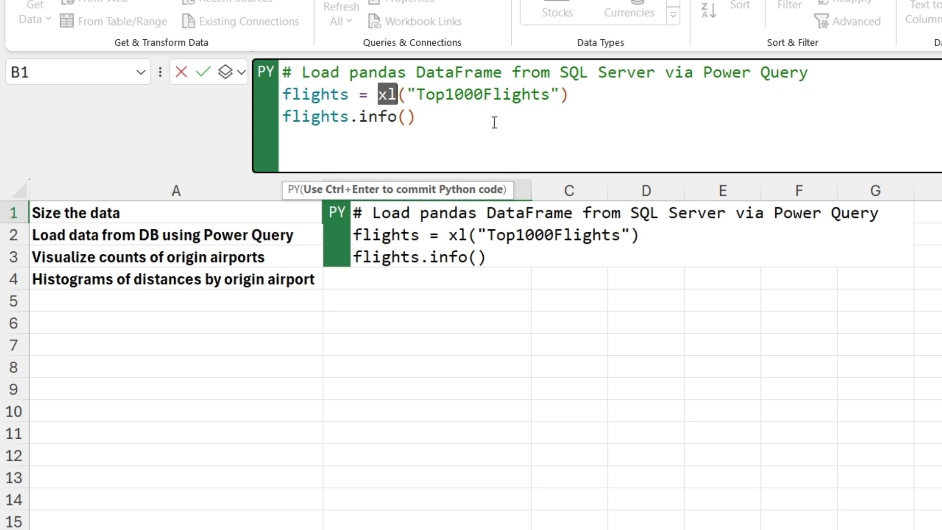
drag(417, 93, 550, 93)
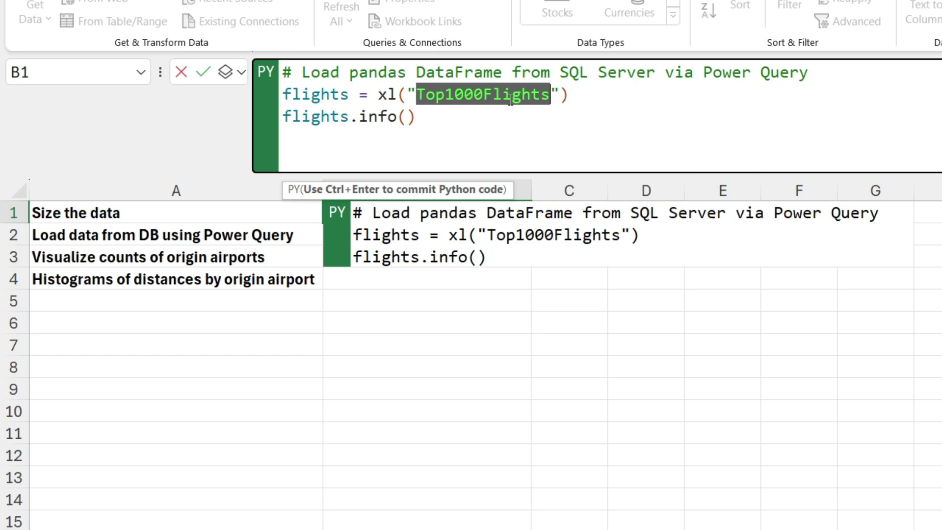
click(367, 117)
double_click(366, 117)
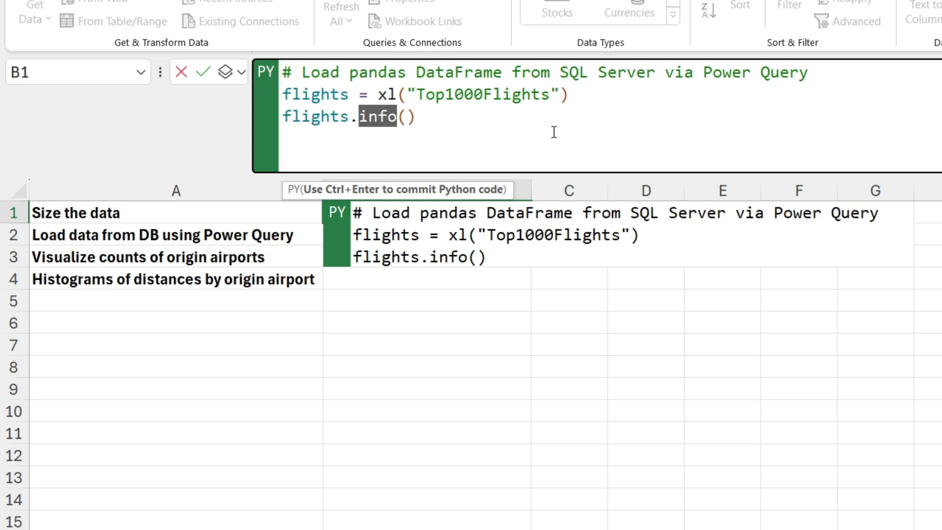
click(429, 117)
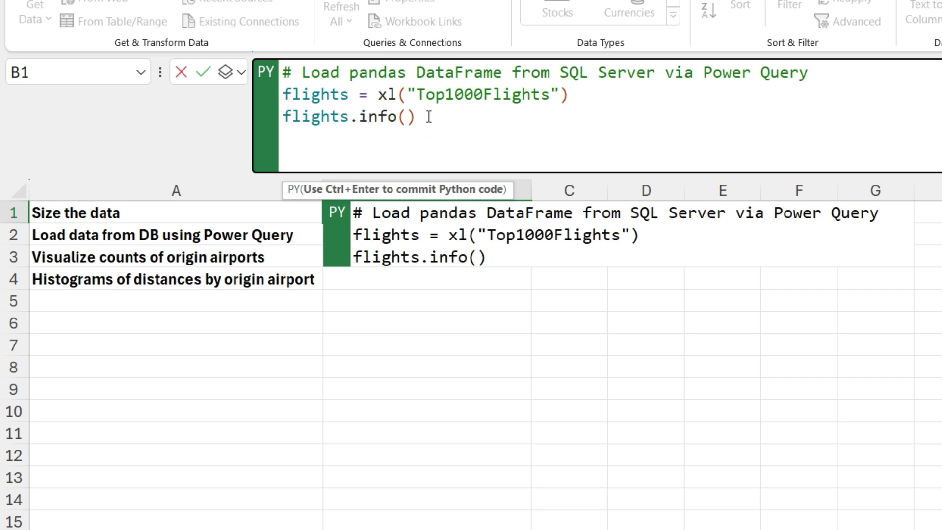
key(ctrl+Return)
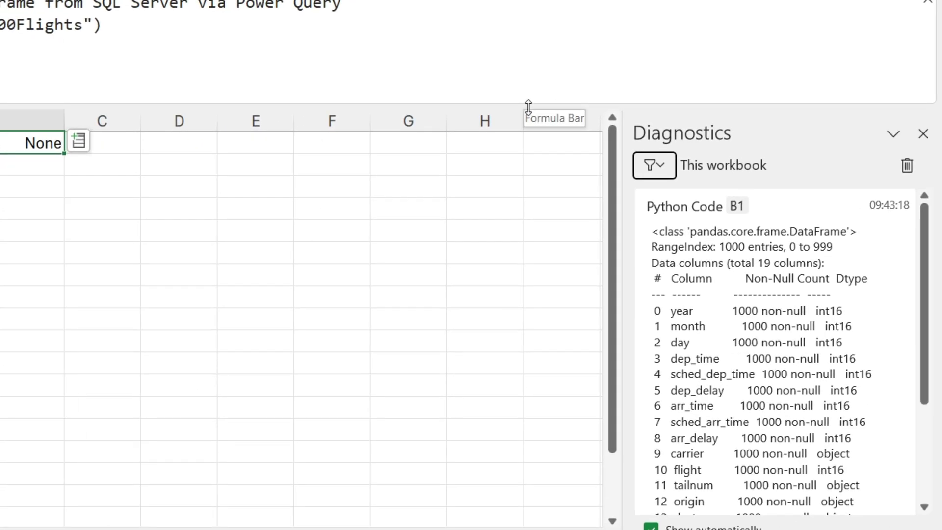
- Scroll through the info() output of 19 columns with 1000 non-null rows, then close Diagnostics
drag(529, 106, 529, 63)
scroll(816, 287, down, 3)
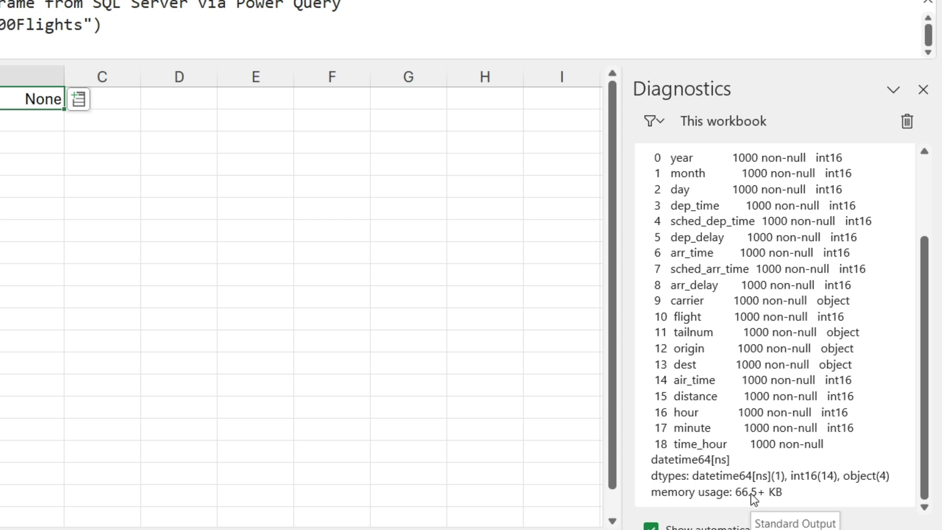
click(923, 90)
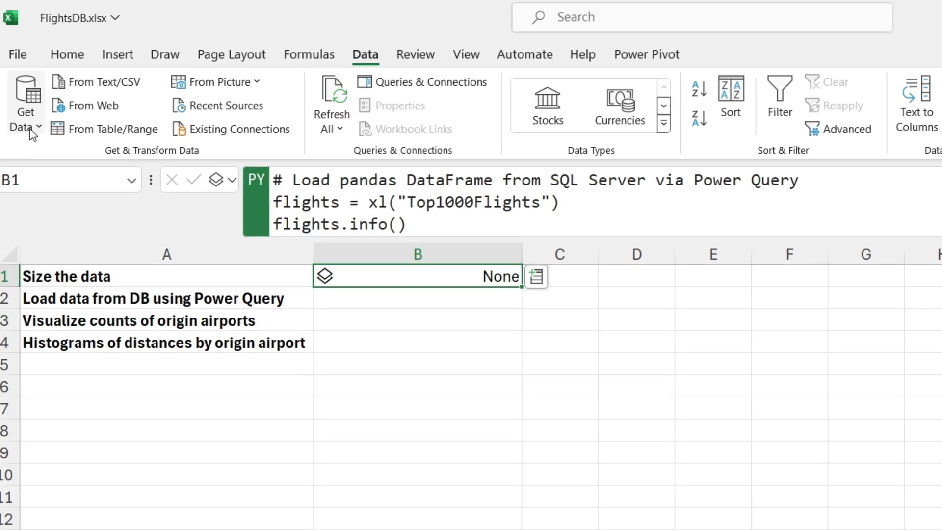
- Connect to localhost PythonInExcel and paste the flights SQL with the TOP(1000) limit removed
click(30, 129)
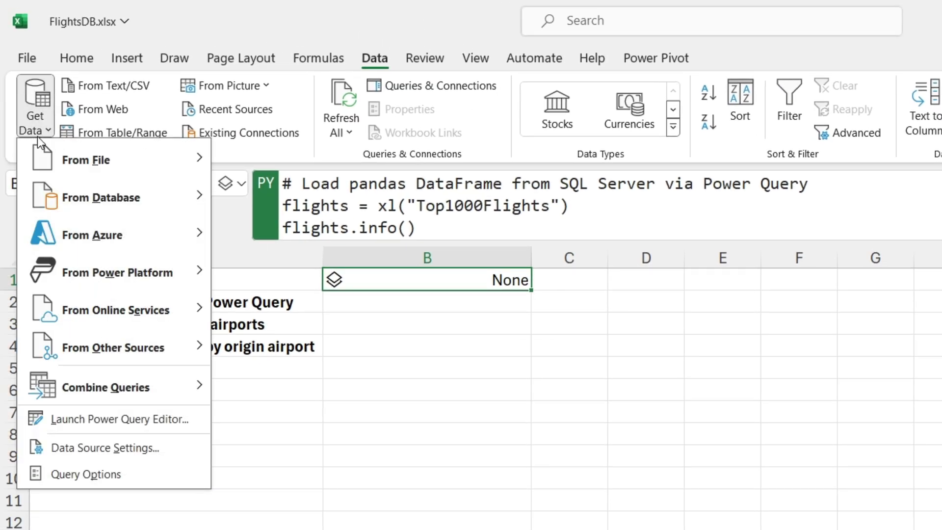
mouse_move(66, 204)
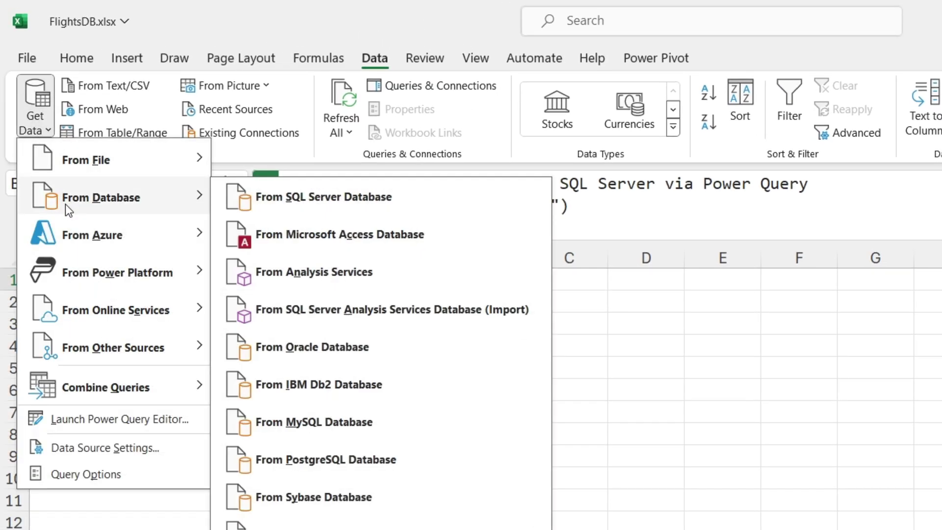
click(285, 201)
text(localhost)
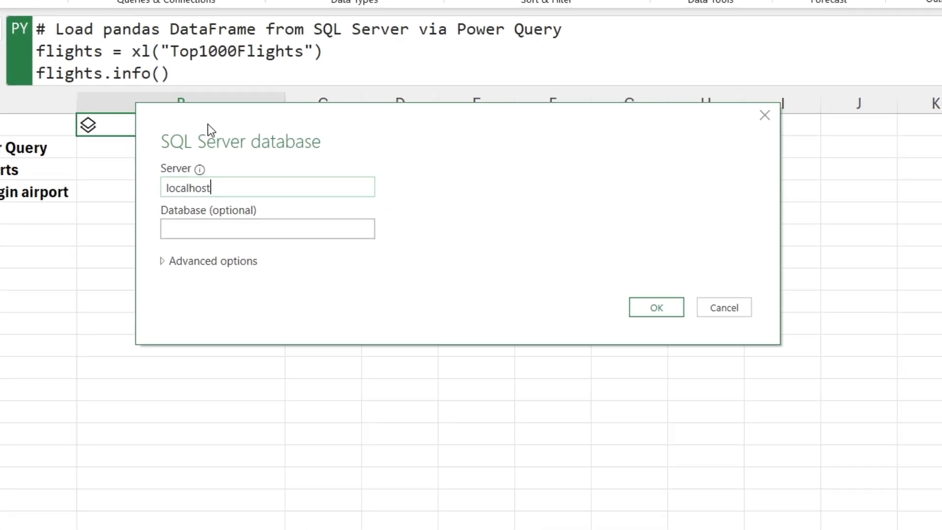
key(Tab)
text(P)
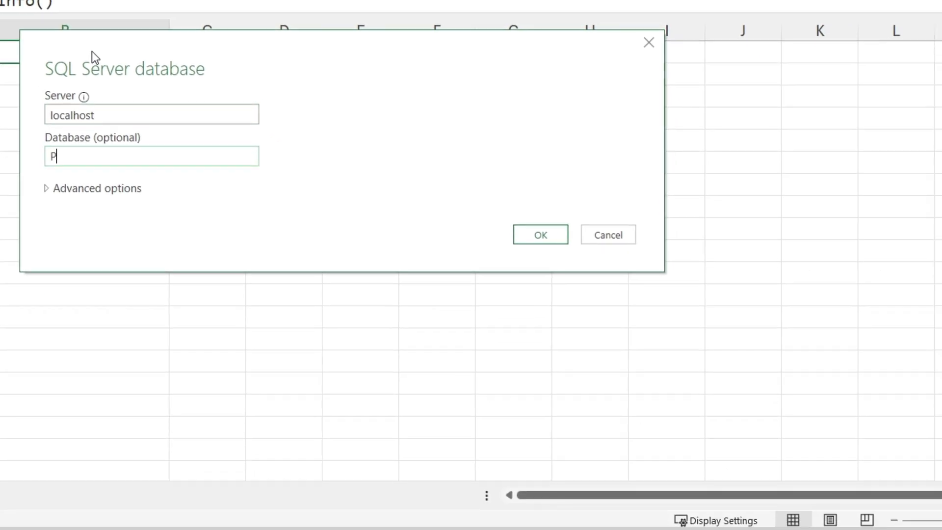
text(ythonInExcel)
click(48, 190)
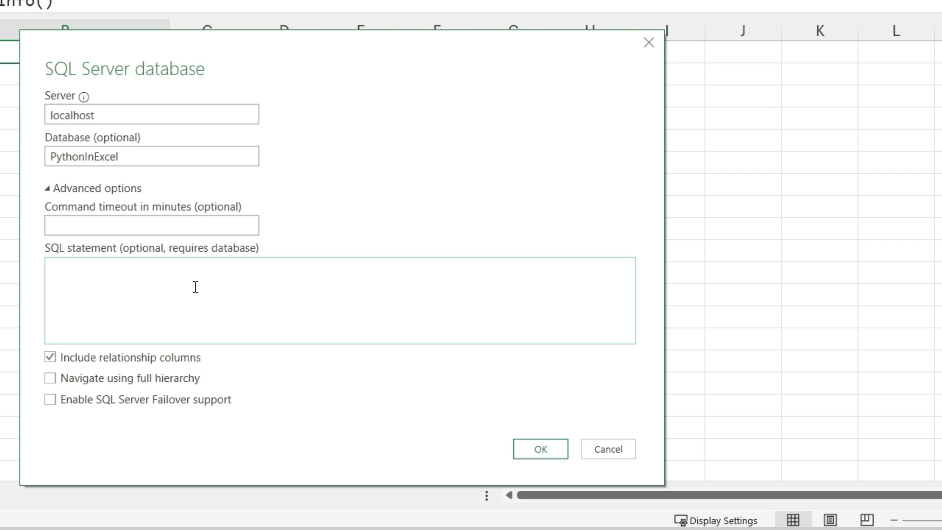
key(ctrl+v)
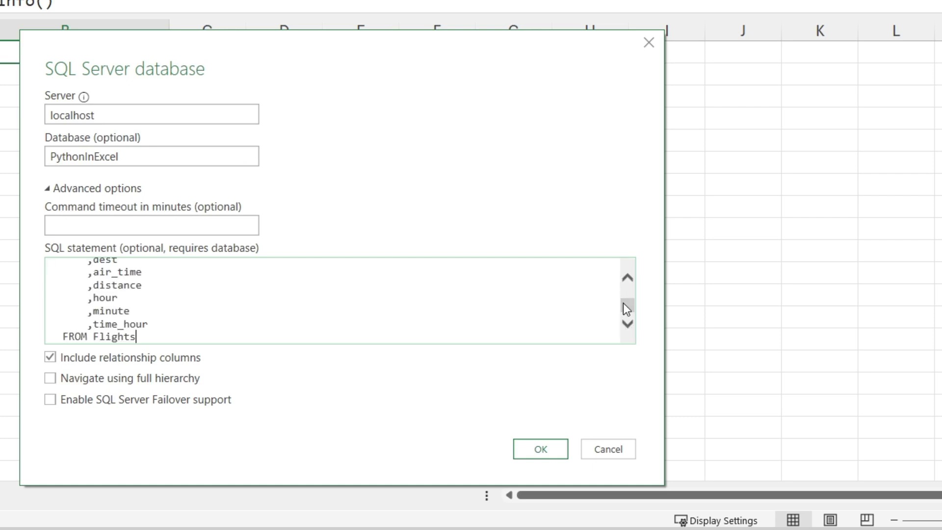
drag(626, 308, 628, 296)
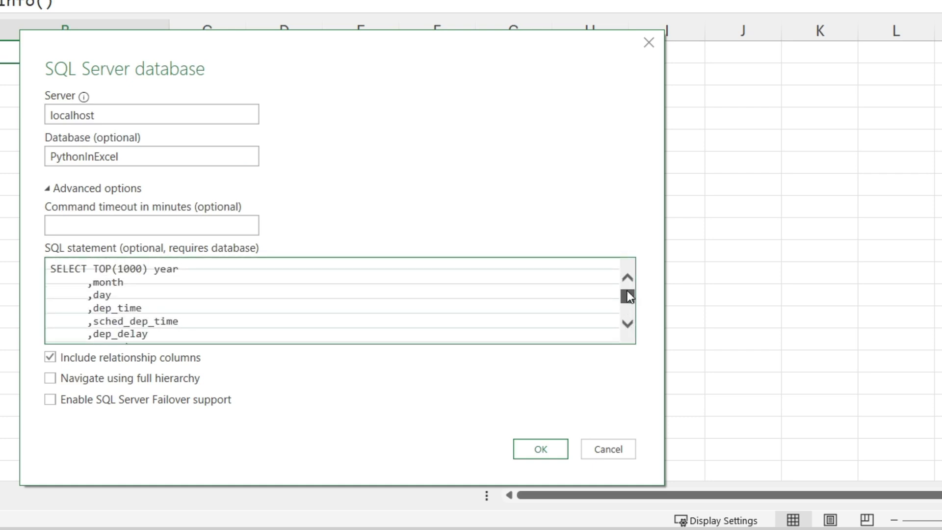
click(153, 269)
key(BackSpace)
key(BackSpace)
key(BackSpace)
key(BackSpace)
key(BackSpace)
key(BackSpace)
key(BackSpace)
key(BackSpace)
key(BackSpace)
key(BackSpace)
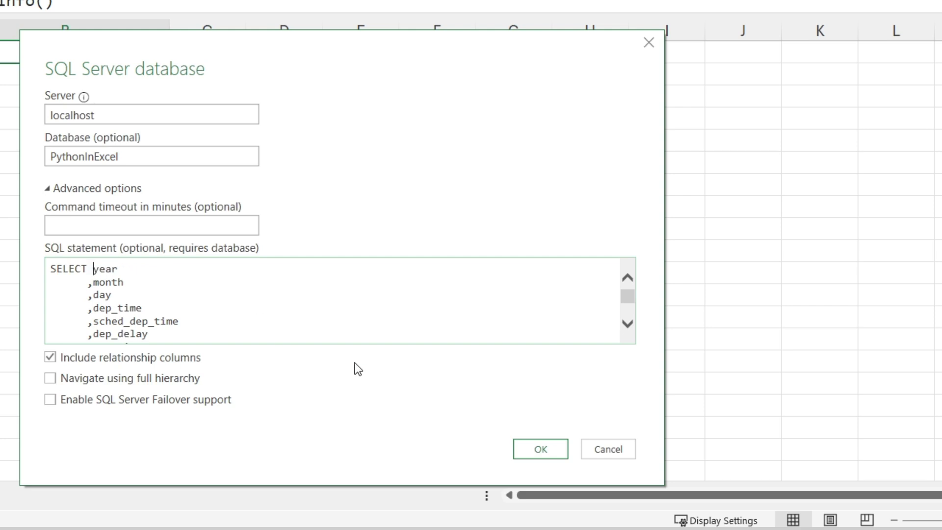
- Preview the data and load it as Only Create Connection
click(544, 454)
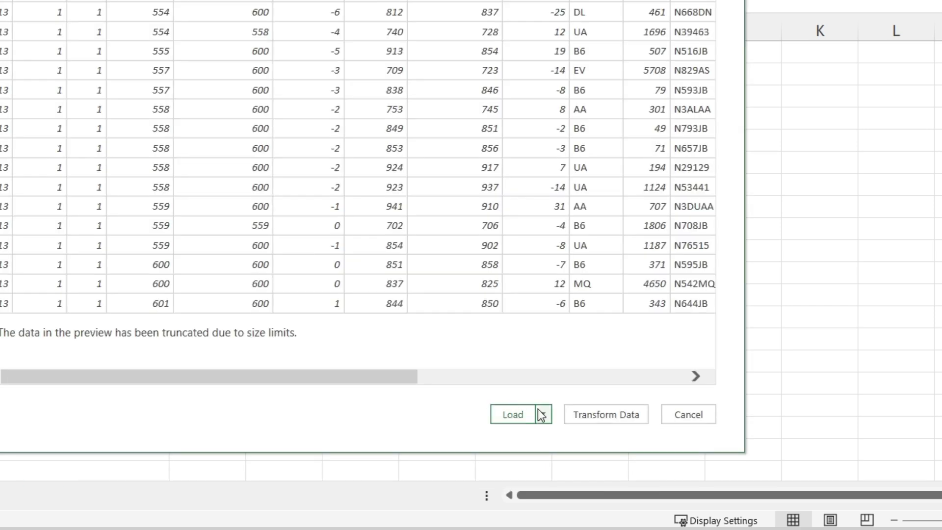
click(543, 414)
click(573, 452)
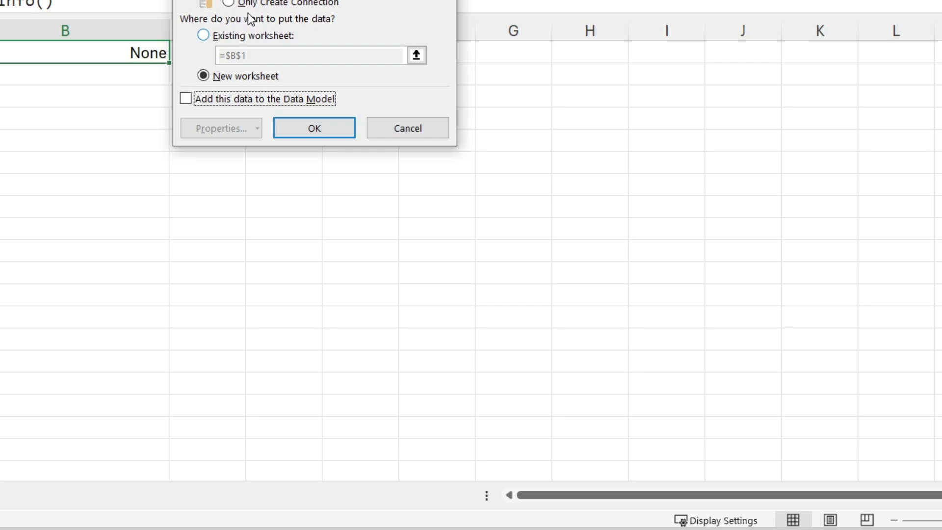
click(240, 3)
click(315, 128)
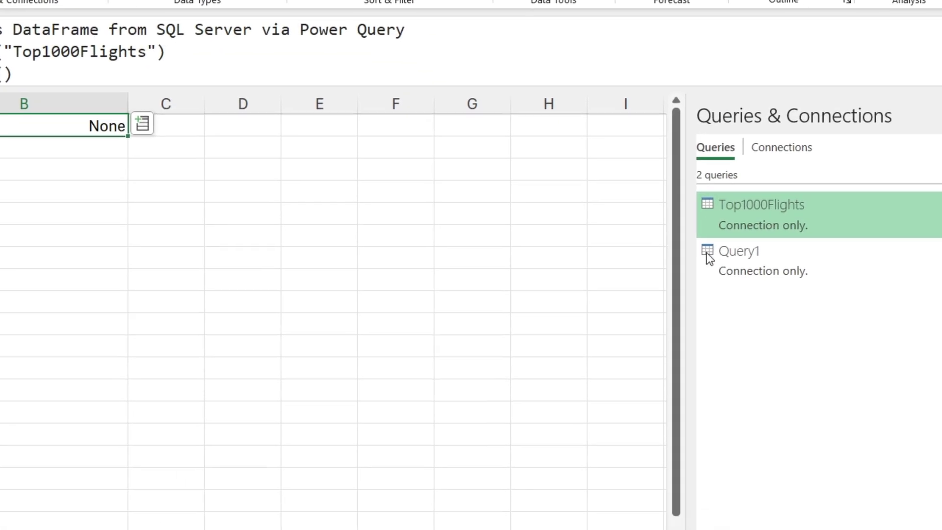
- Rename the new Query1 to FlightsDB and close the Queries & Connections list
click(832, 346)
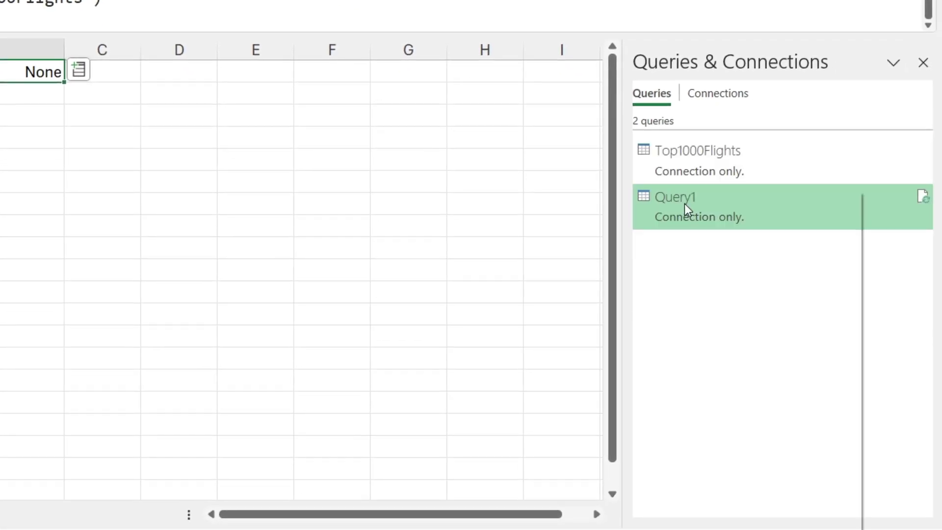
right_click(686, 205)
click(748, 281)
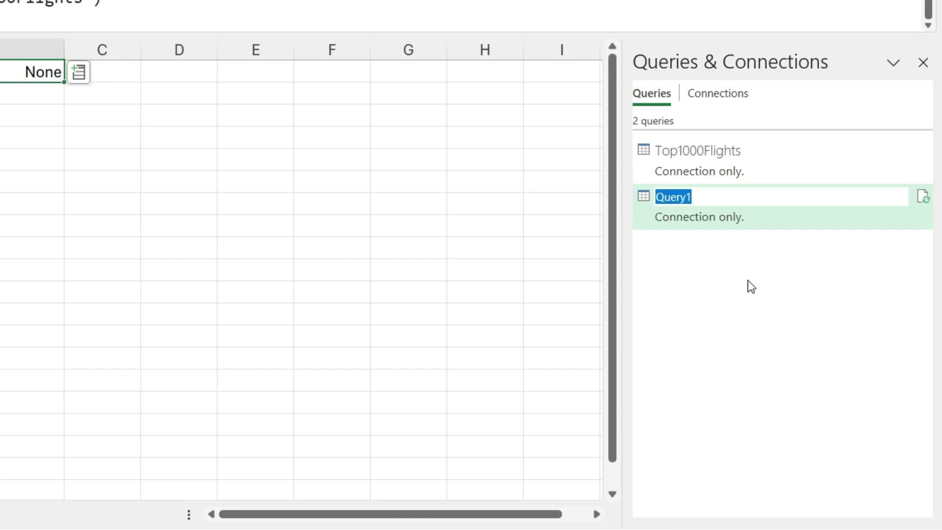
text(FlightsD)
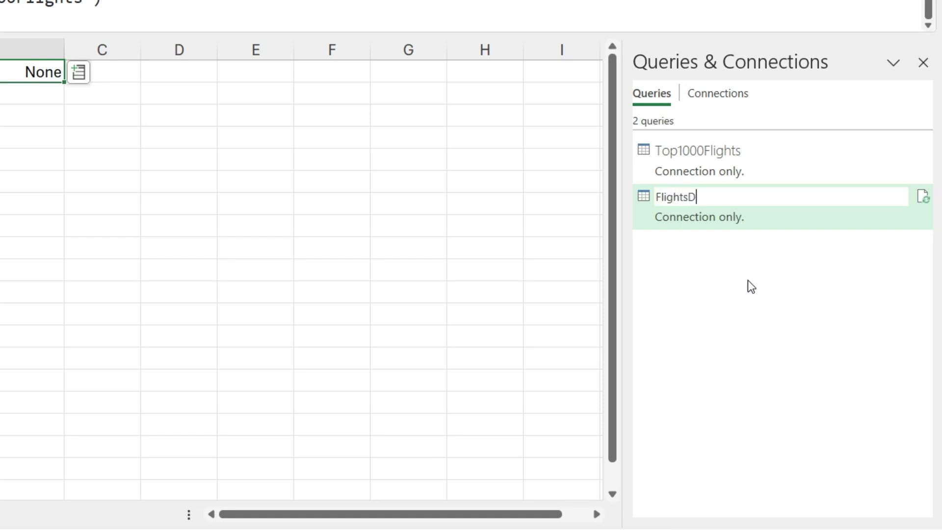
text(B)
key(Return)
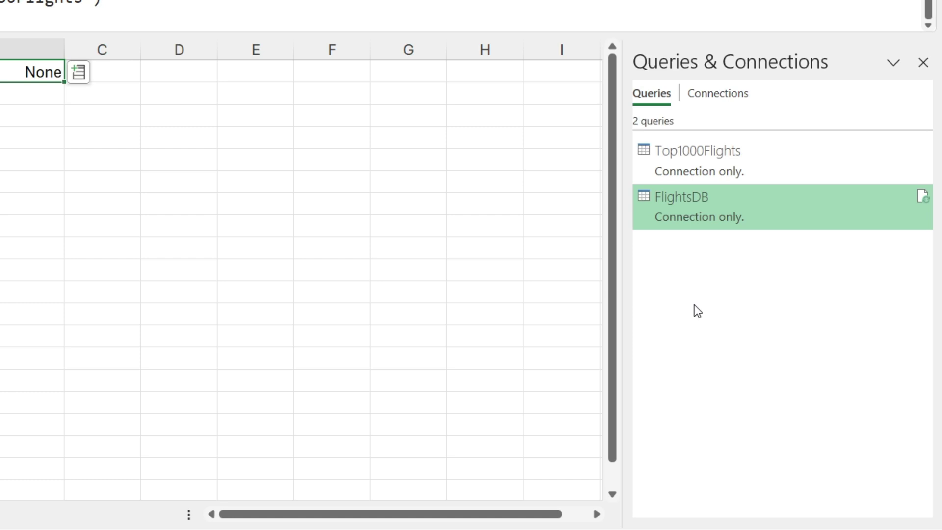
click(924, 64)
- Set Formulas > Calculation Options to Manual
key(Down)
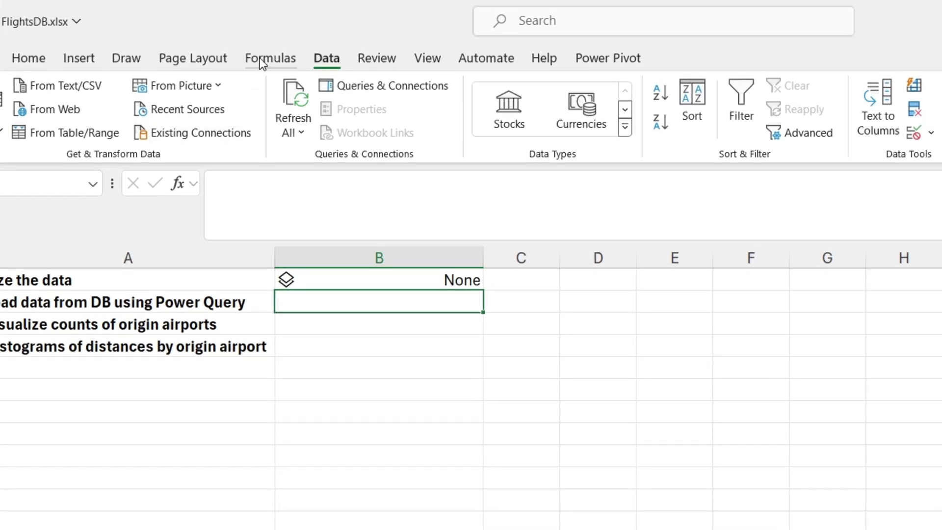
click(262, 63)
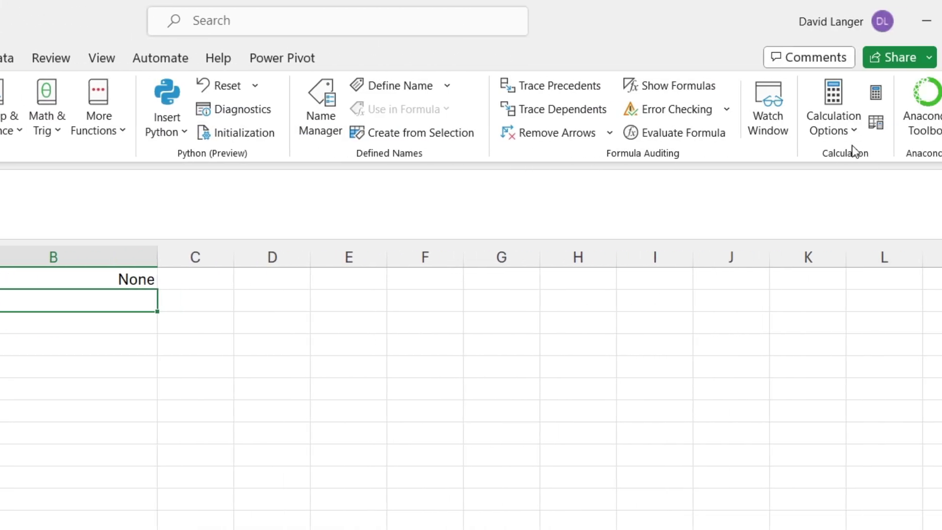
click(839, 125)
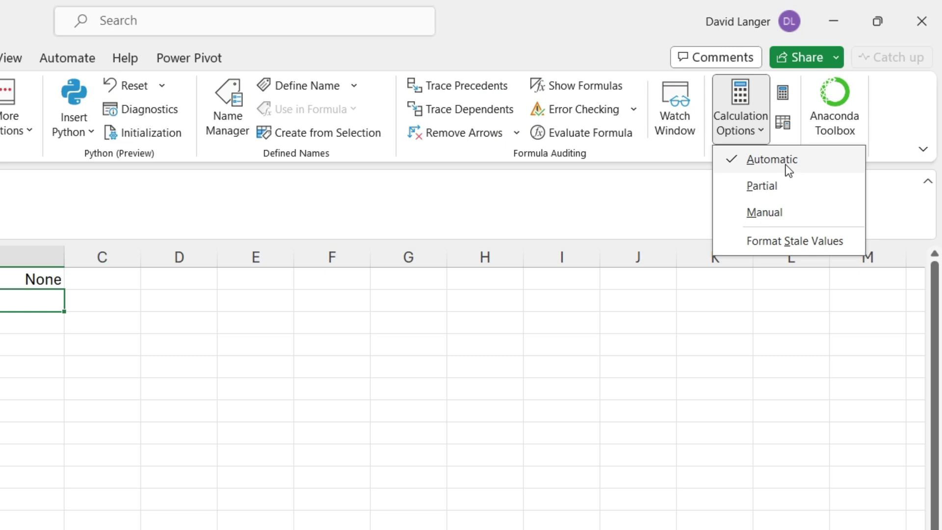
click(761, 212)
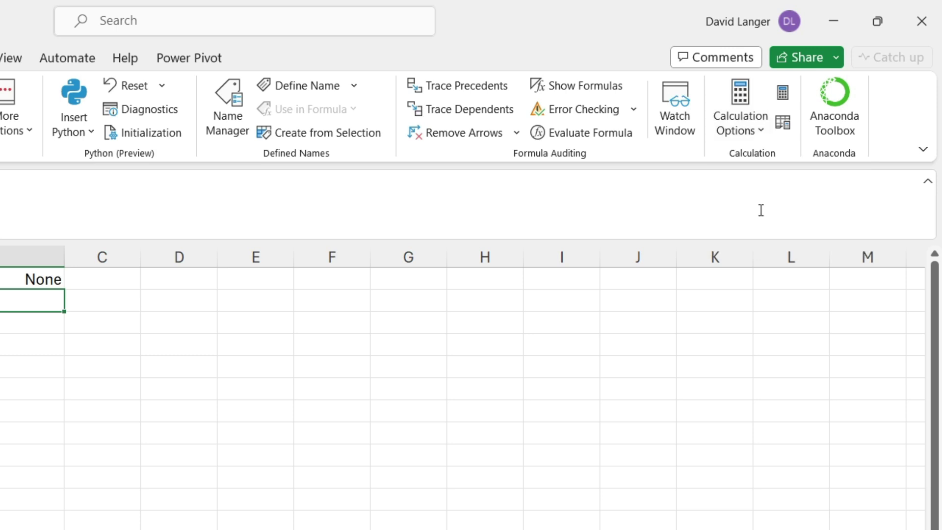
- Make B2 a Python cell loading FlightsDB and commit it, summarising 336,776 rows in 19 columns
double_click(61, 305)
text(=)
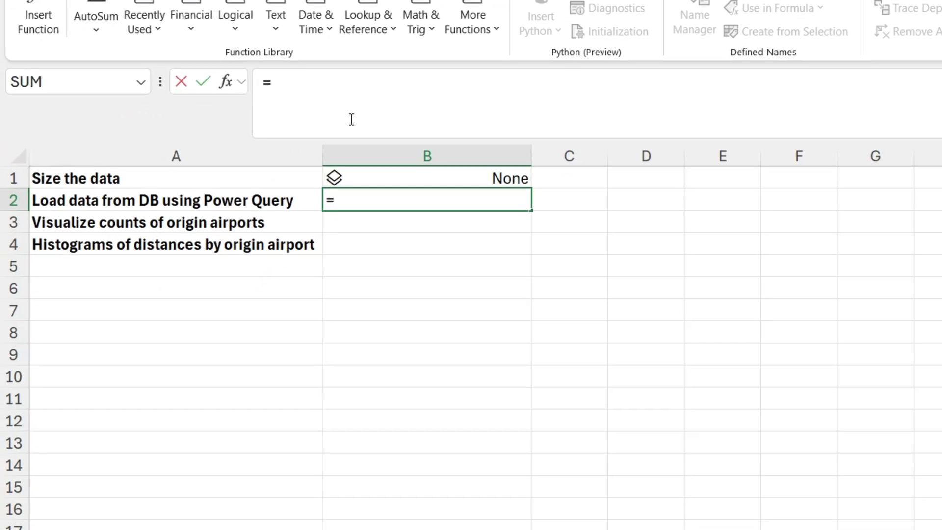
text(PY)
key(Tab)
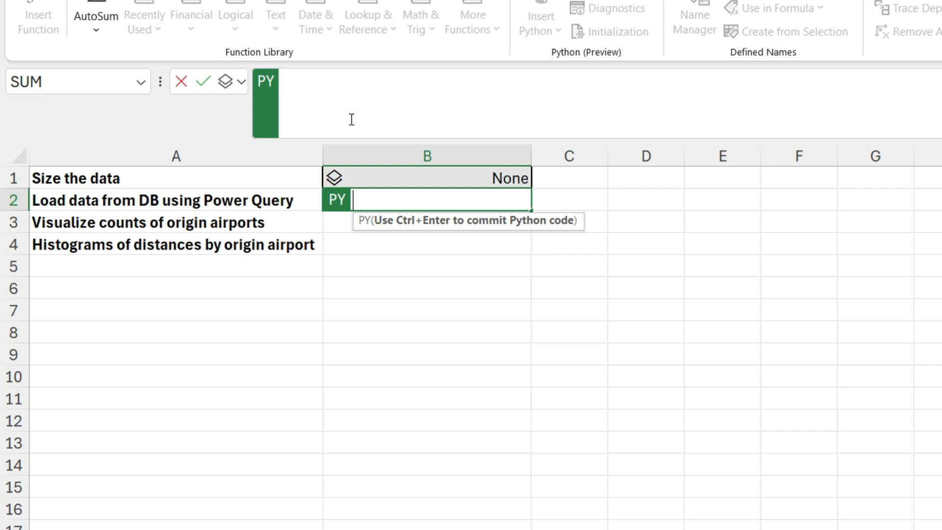
text(# Load pandas DataFrame from SQL Server via Power Query flights = xl("FlightsDB") flights.info())
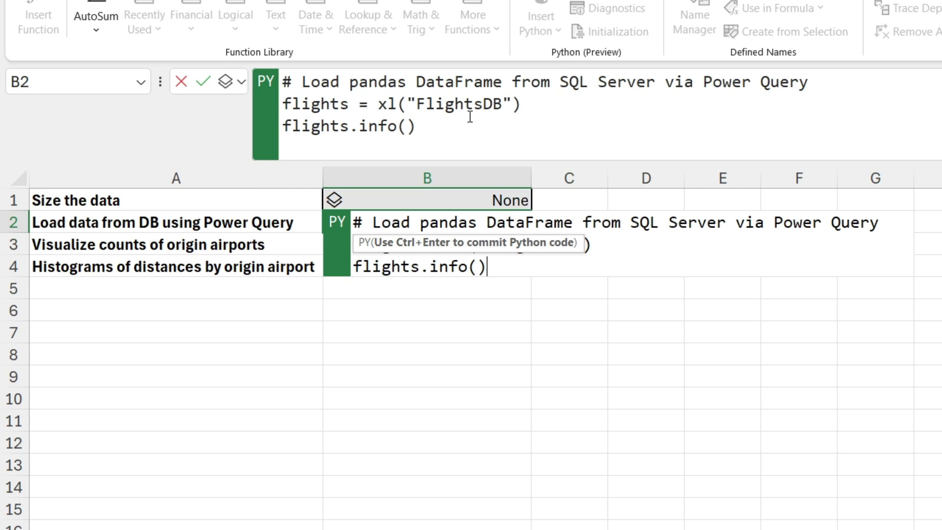
key(ctrl+Return)
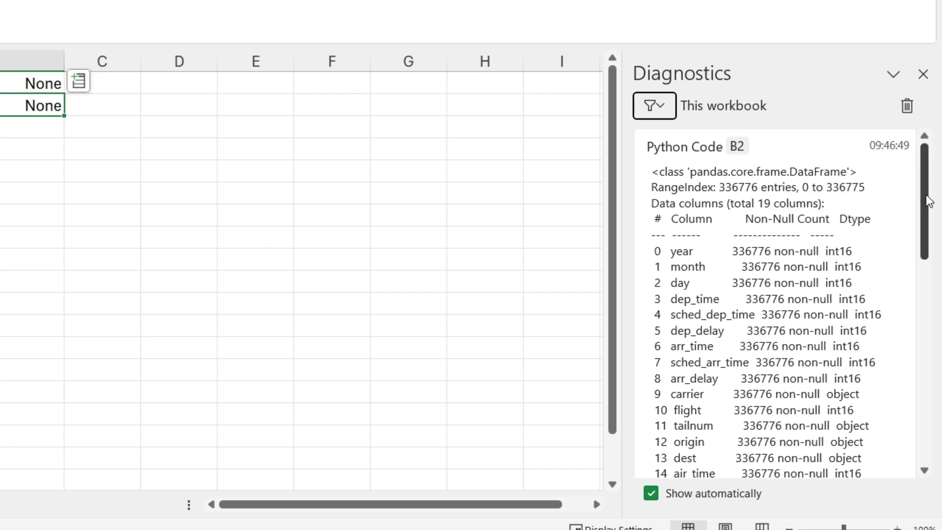
- Scroll to the end of the flights column summary, close Diagnostics, and select cell B3
drag(924, 206, 937, 254)
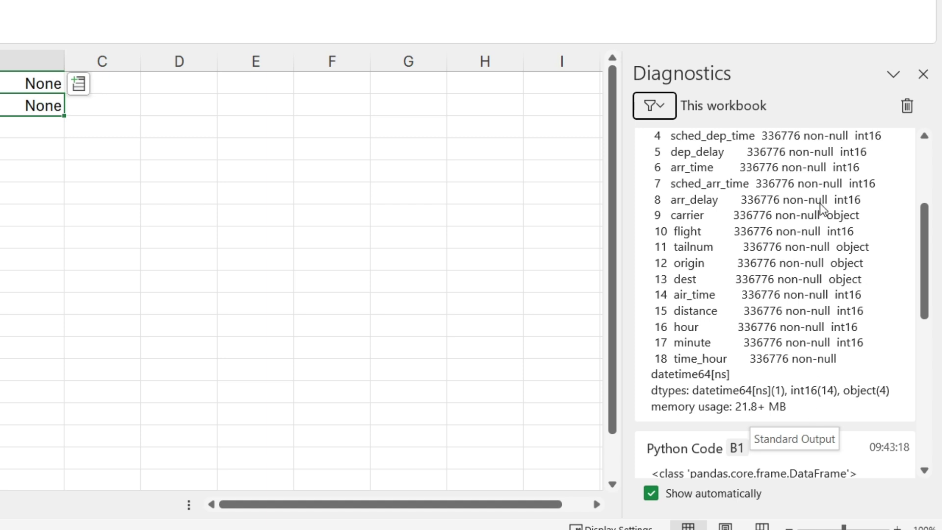
click(922, 76)
click(32, 126)
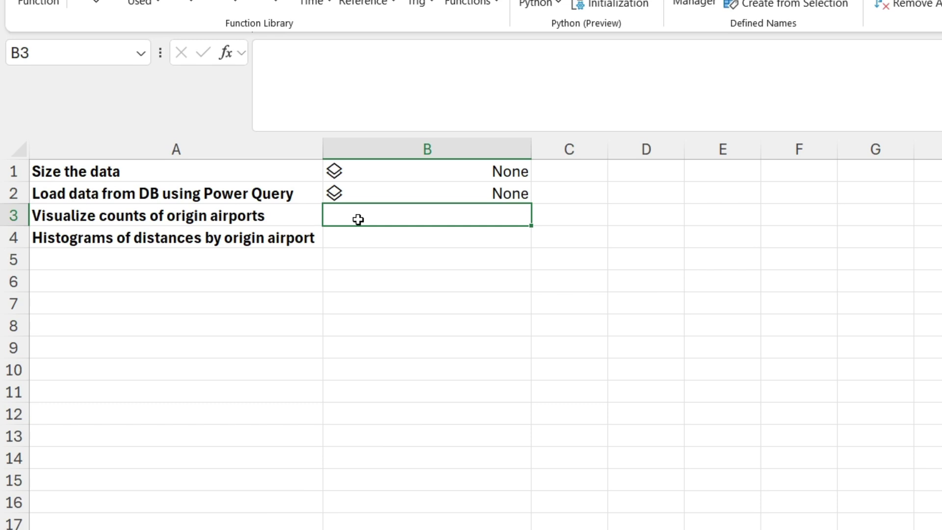
- Enter and run the seaborn countplot code for flights by origin as a Python cell in B3
text(=PY)
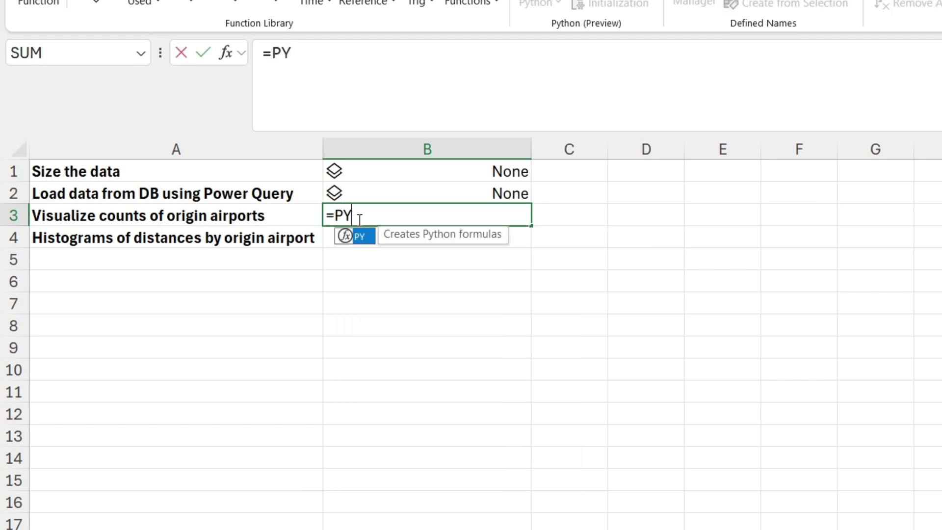
key(Tab)
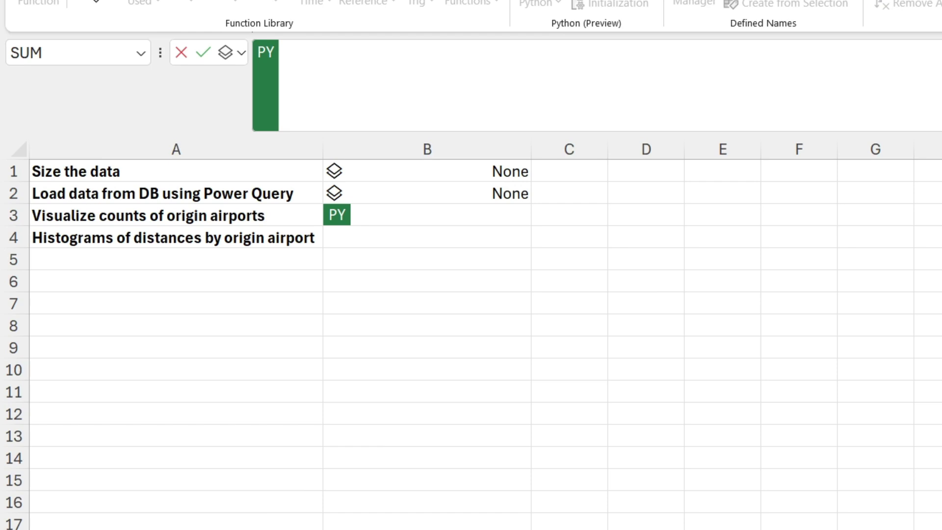
text(# Use seaborn for data visualizations import seaborn as sns  sns.countplot(flights, x = 'origin'))
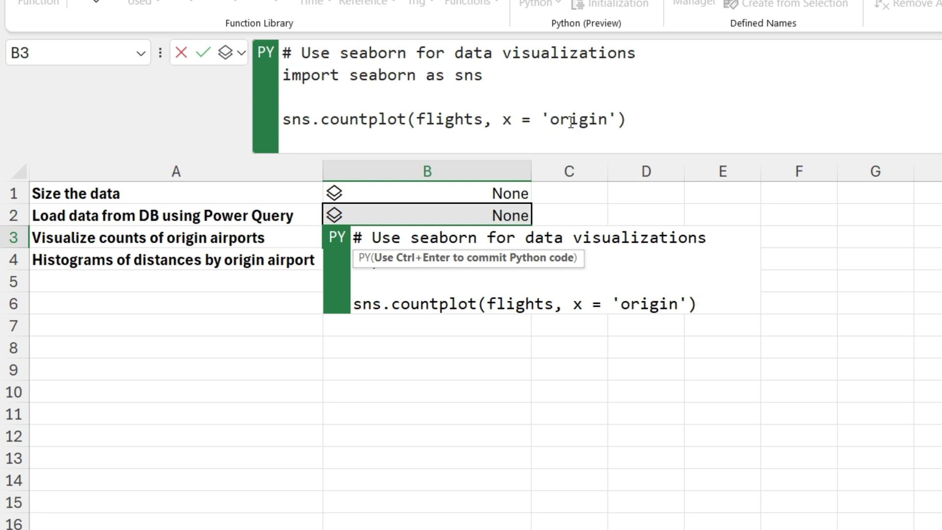
click(648, 116)
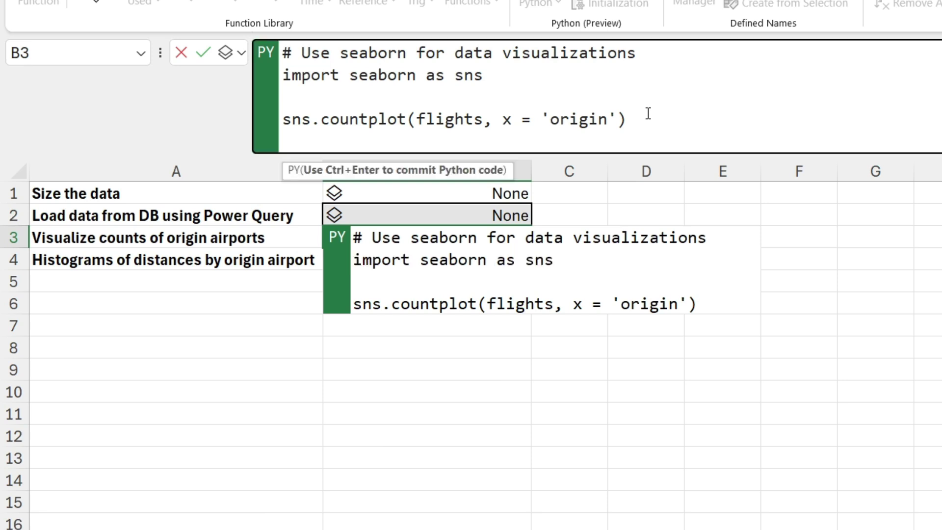
key(ctrl+Return)
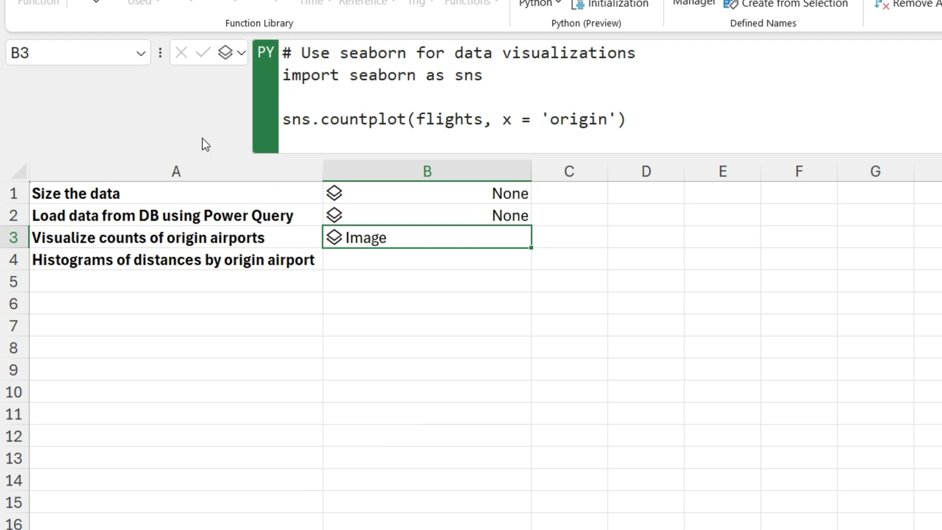
- Switch B3's Python output to Excel Value so the count plot appears in the cell
click(242, 56)
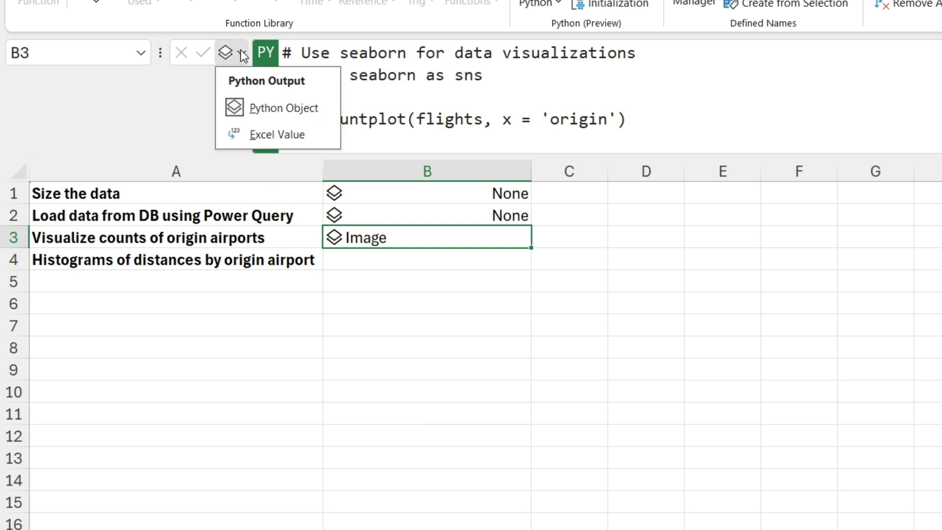
click(271, 134)
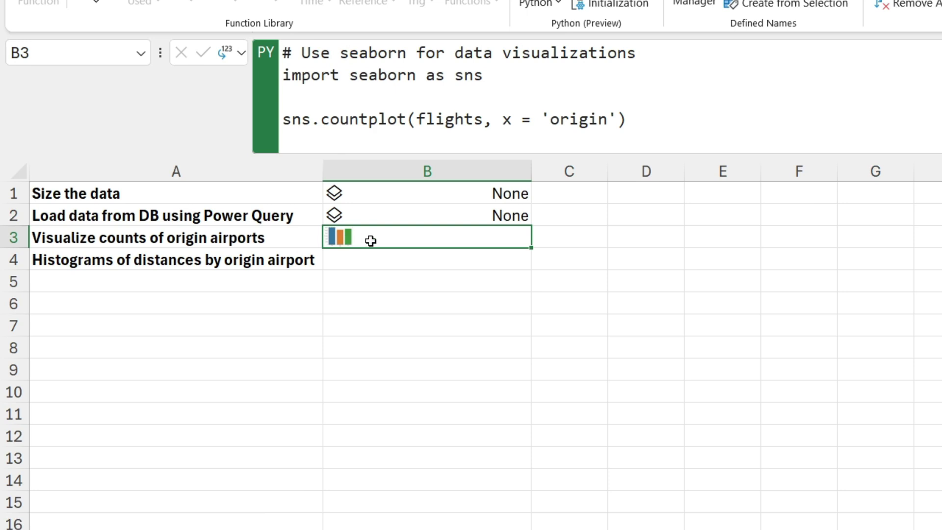
drag(511, 154, 518, 67)
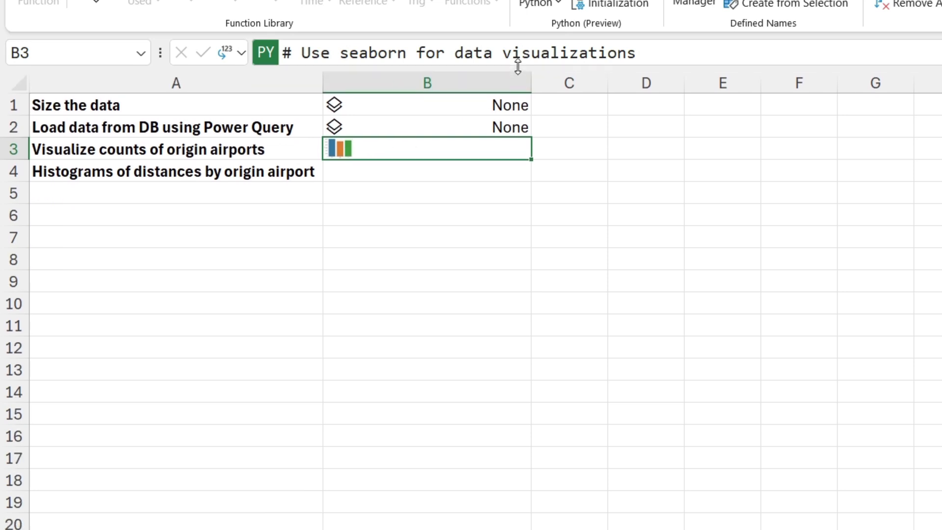
right_click(406, 153)
mouse_move(408, 156)
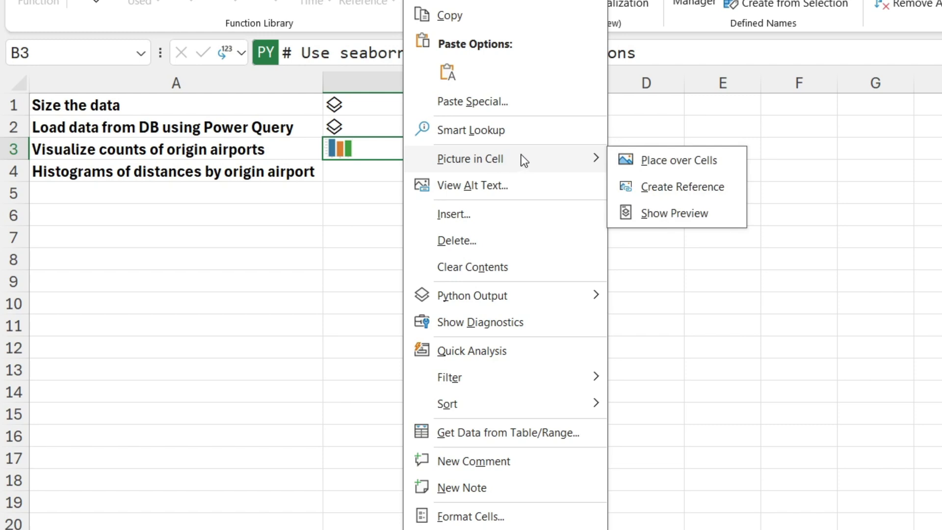
click(660, 186)
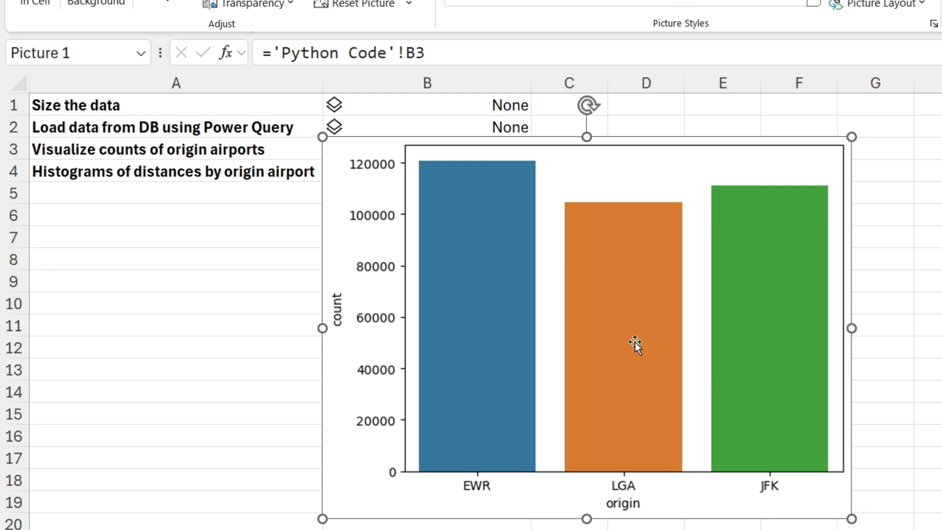
key(Delete)
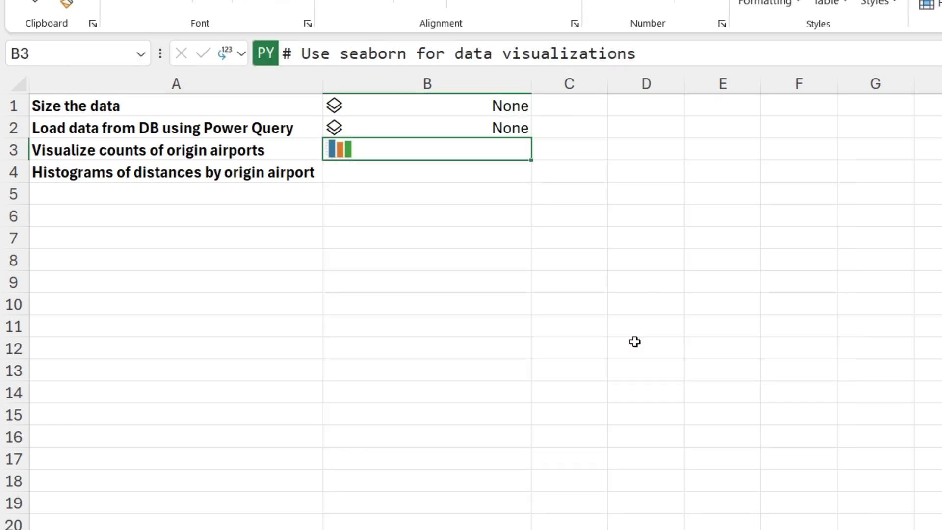
right_click(448, 150)
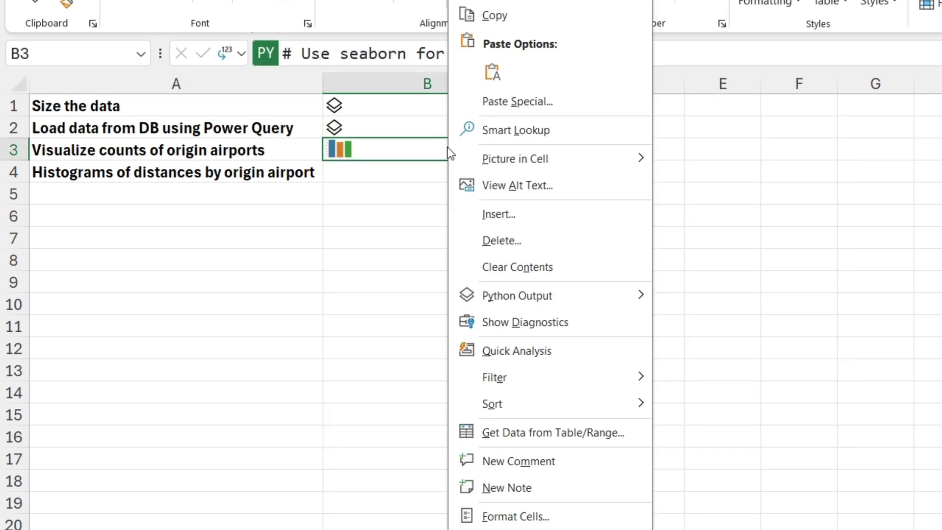
mouse_move(602, 166)
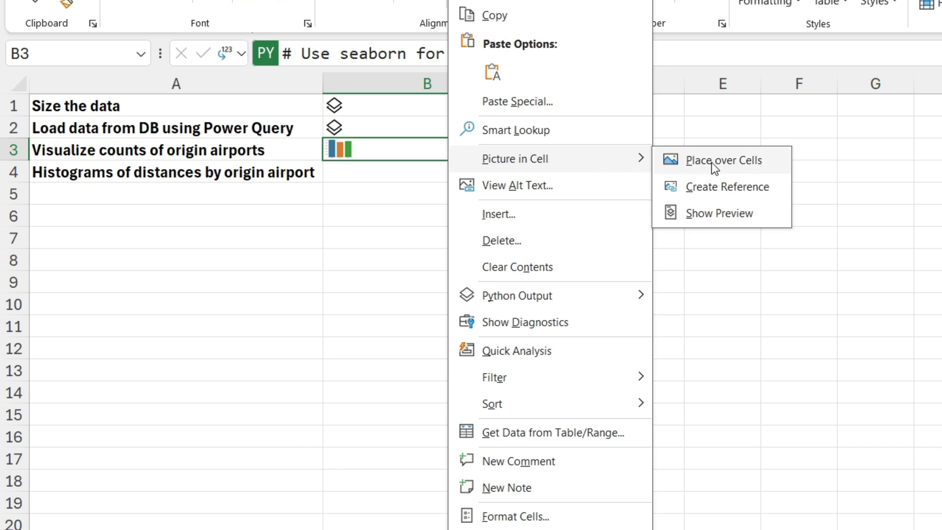
click(712, 163)
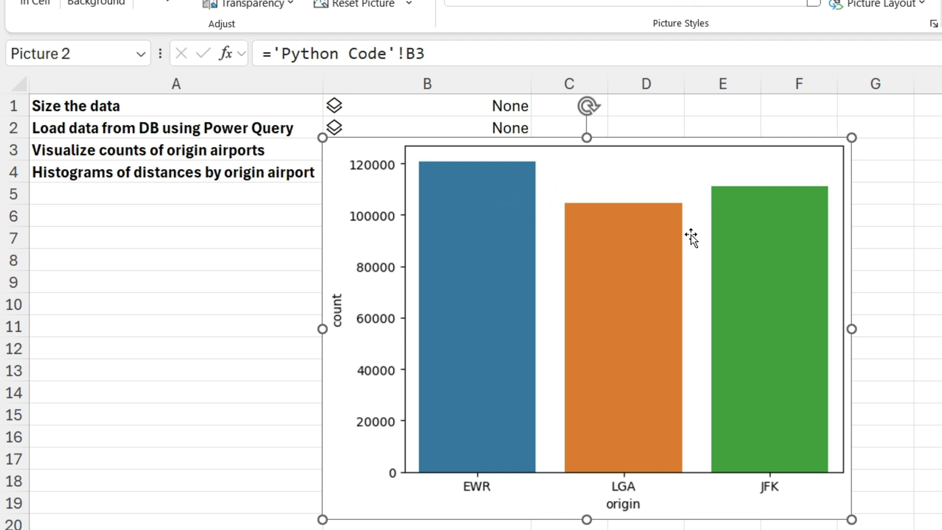
key(Delete)
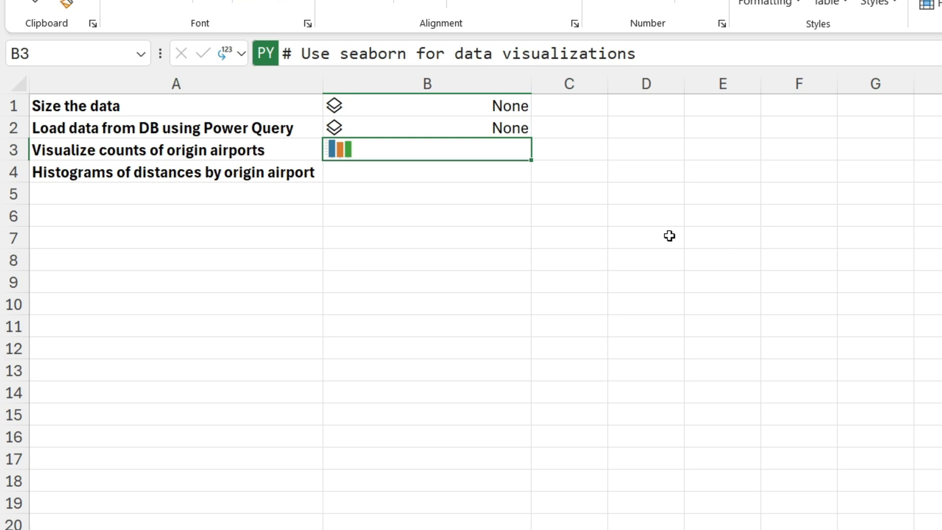
- Run the sns.displot code (distance by origin, binwidth 500) in B4 as an in-cell Excel Value
double_click(432, 174)
text(=PY)
key(Tab)
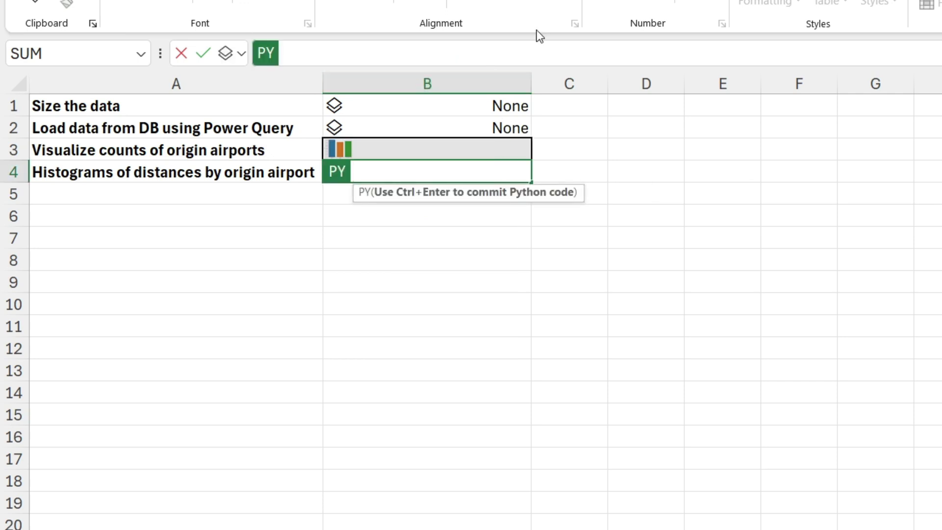
drag(532, 68, 536, 119)
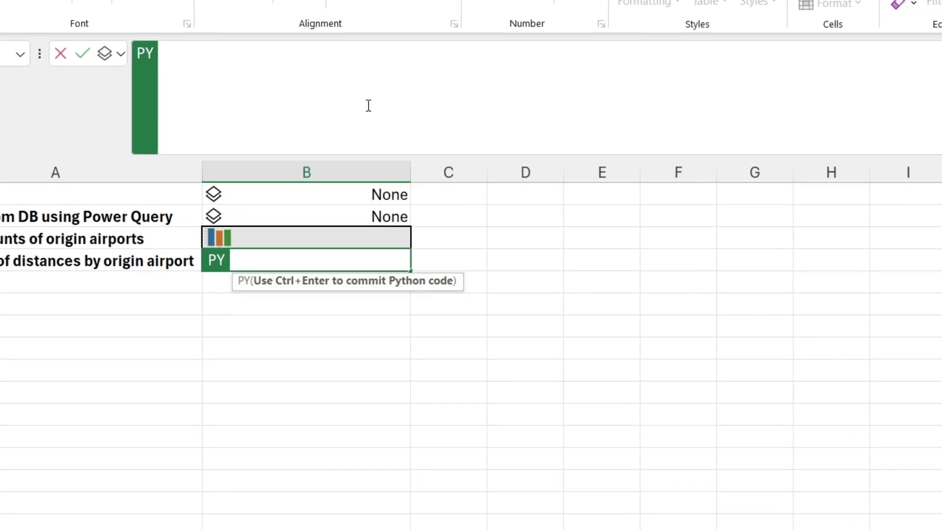
text(# Visualize the distance distribution by origin airport with histograms sns.displot(flights, x = 'distance', col = 'origin', binwidth = 500))
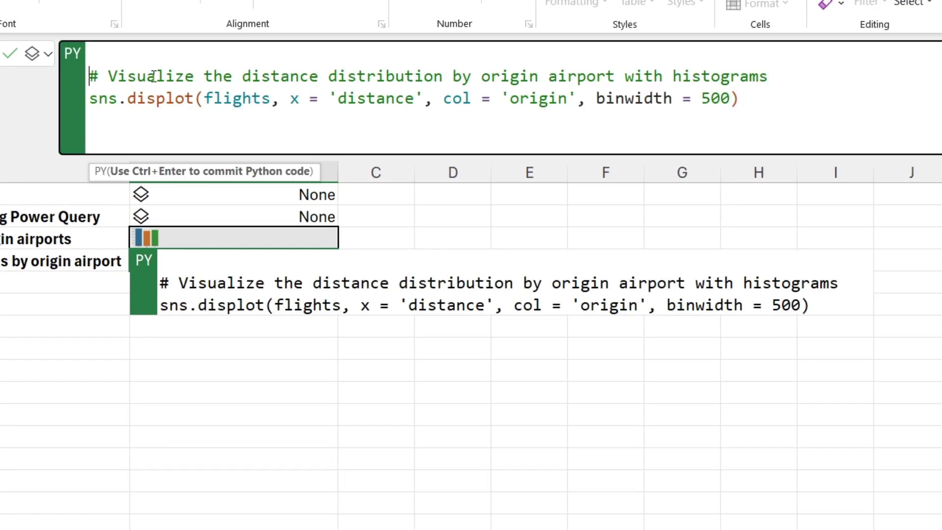
key(BackSpace)
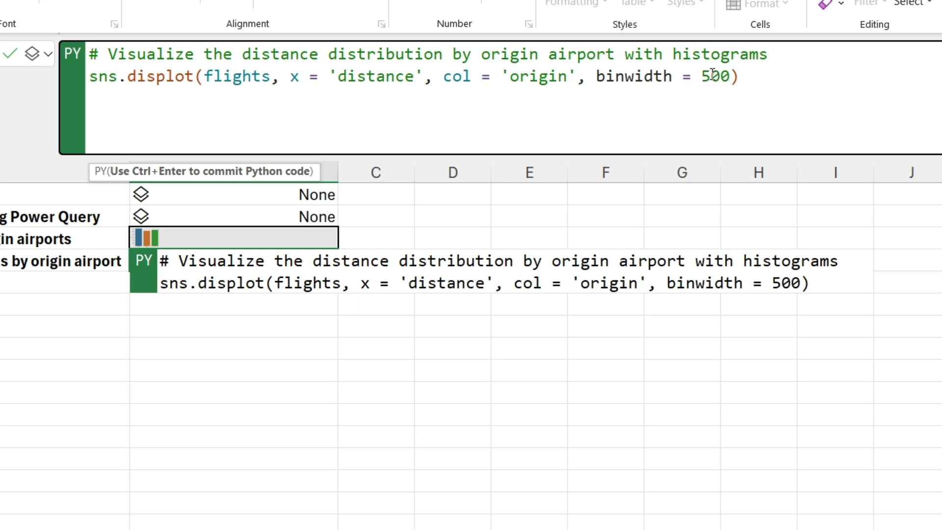
click(769, 73)
key(ctrl+Return)
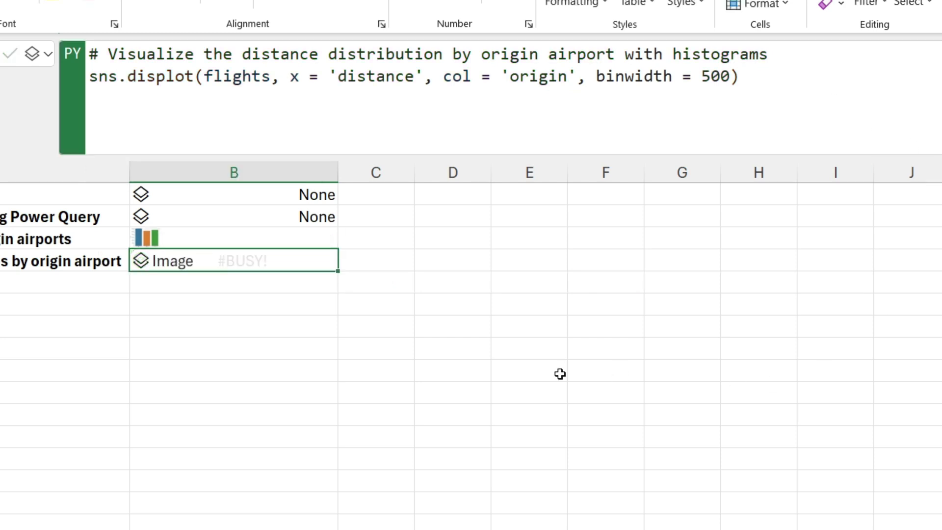
click(40, 54)
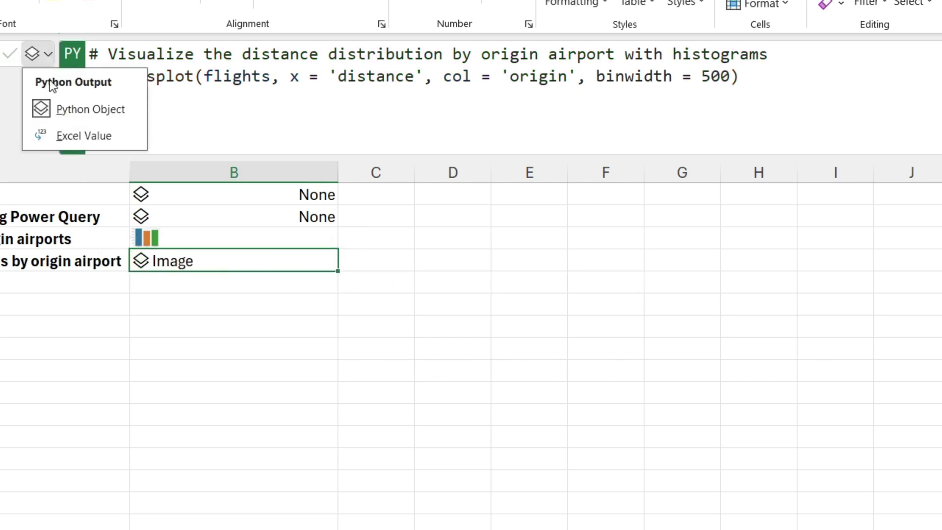
click(62, 136)
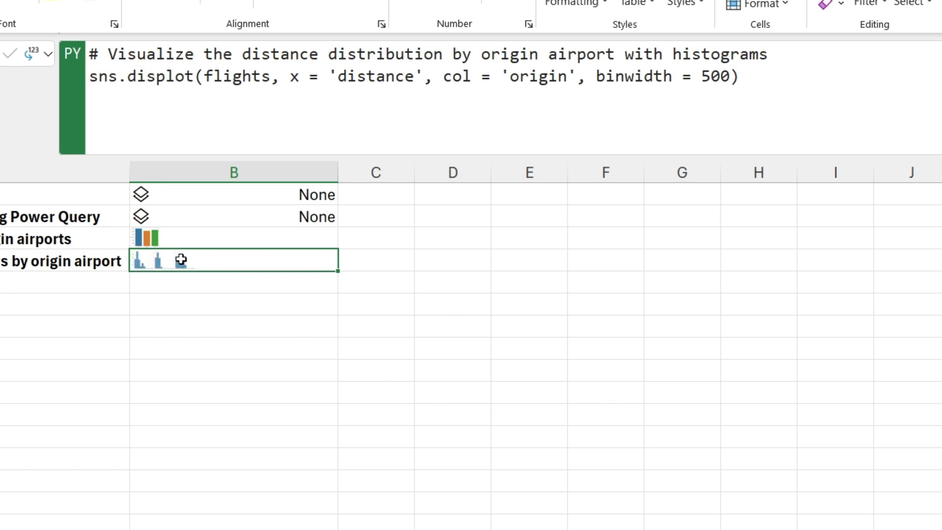
- Create a linked picture of B4's histograms and move it over columns A–M
drag(208, 153, 207, 68)
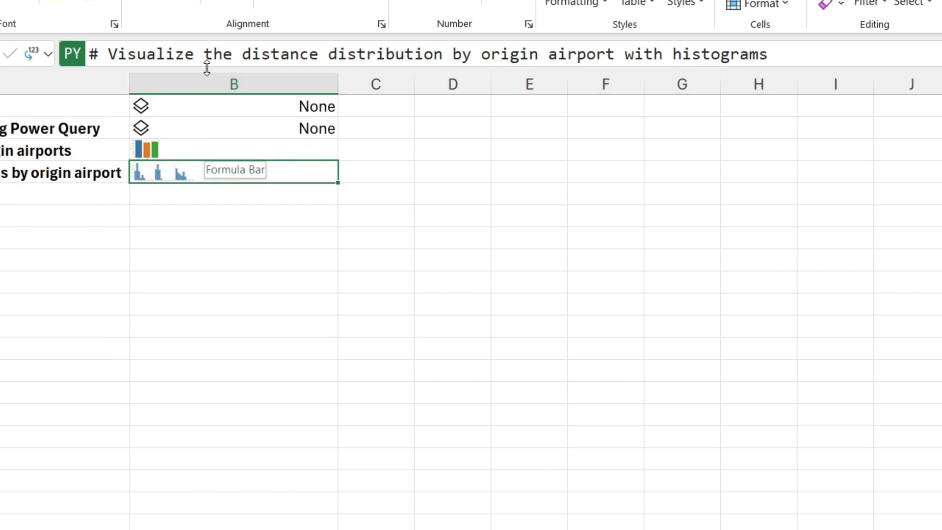
right_click(201, 175)
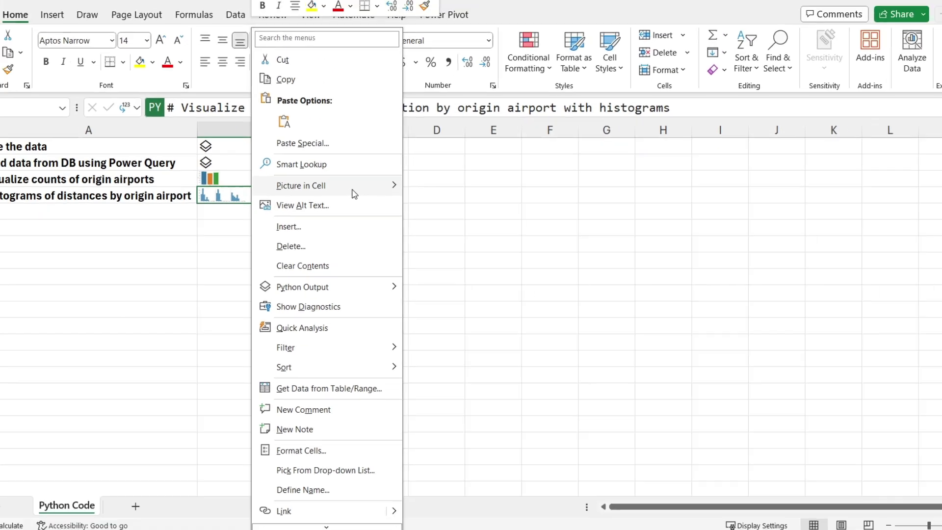
mouse_move(354, 191)
click(452, 208)
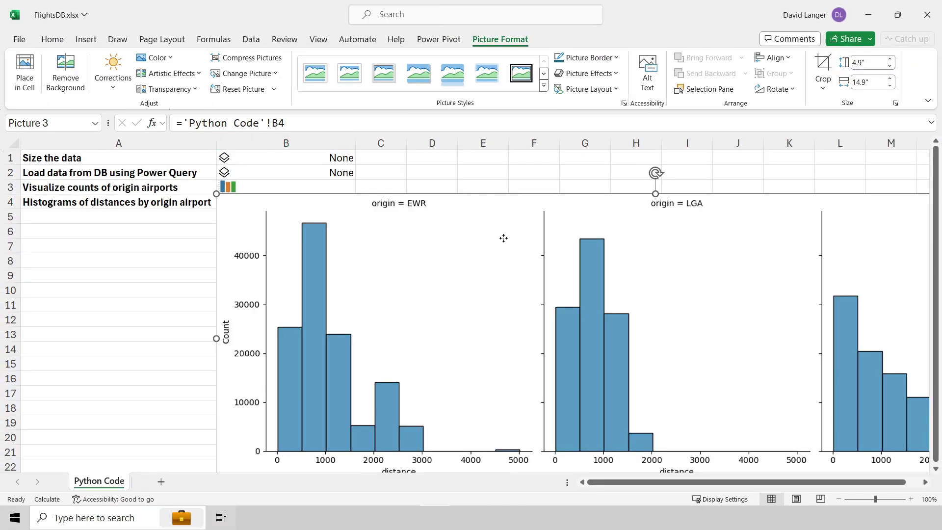
drag(504, 238, 318, 213)
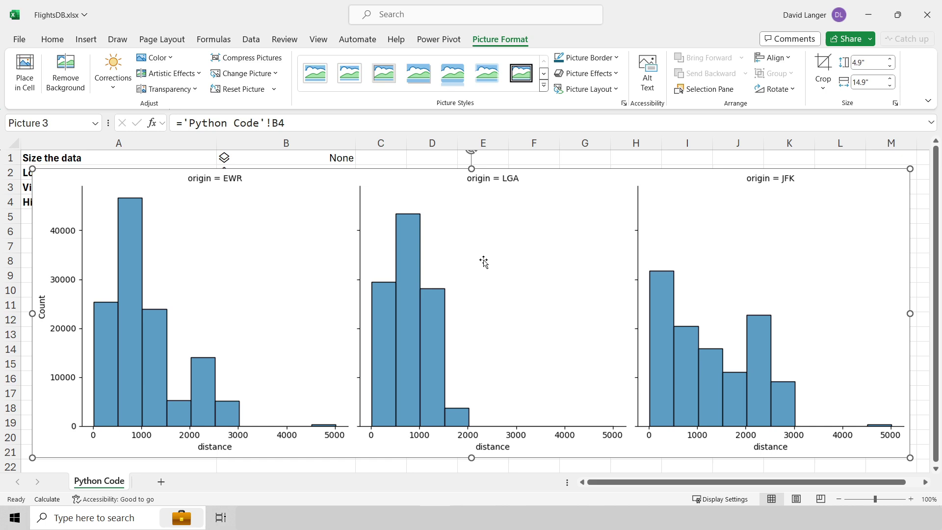